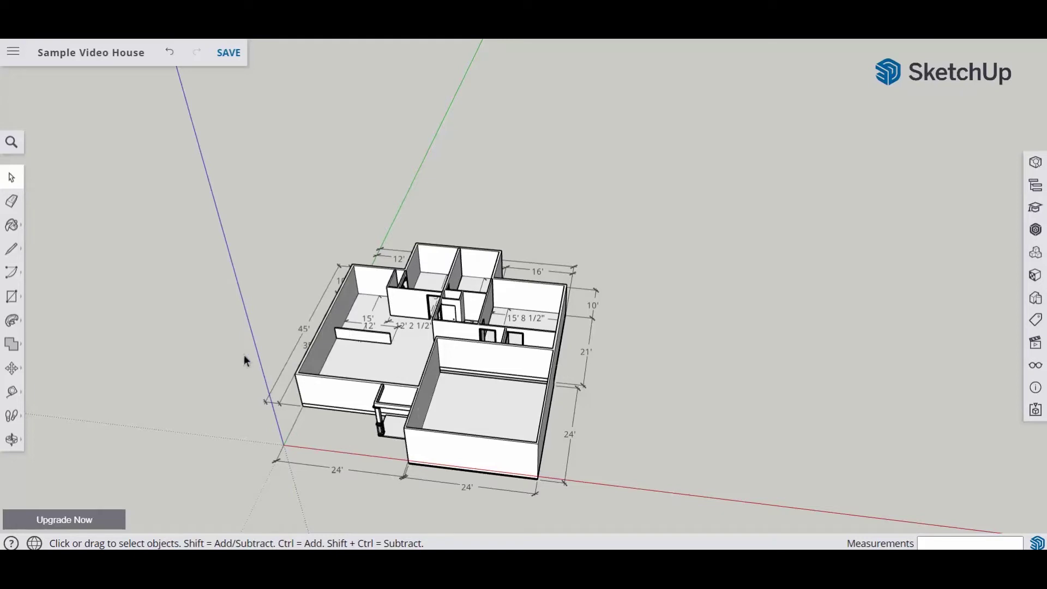
- Draw rectangles over the wall tops from the outer corner to the far corner, filling the back gap
{"action": "left_click", "coordinate": [12, 297]}
{"action": "left_click", "coordinate": [295, 374]}
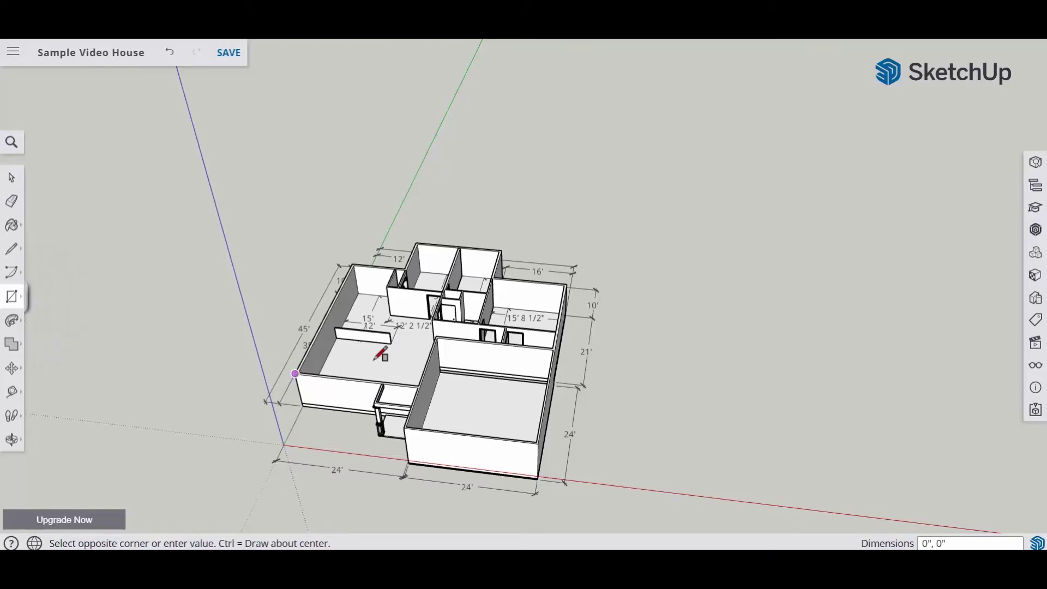
{"action": "scroll", "coordinate": [568, 279], "scroll_direction": "up", "scroll_amount": 3}
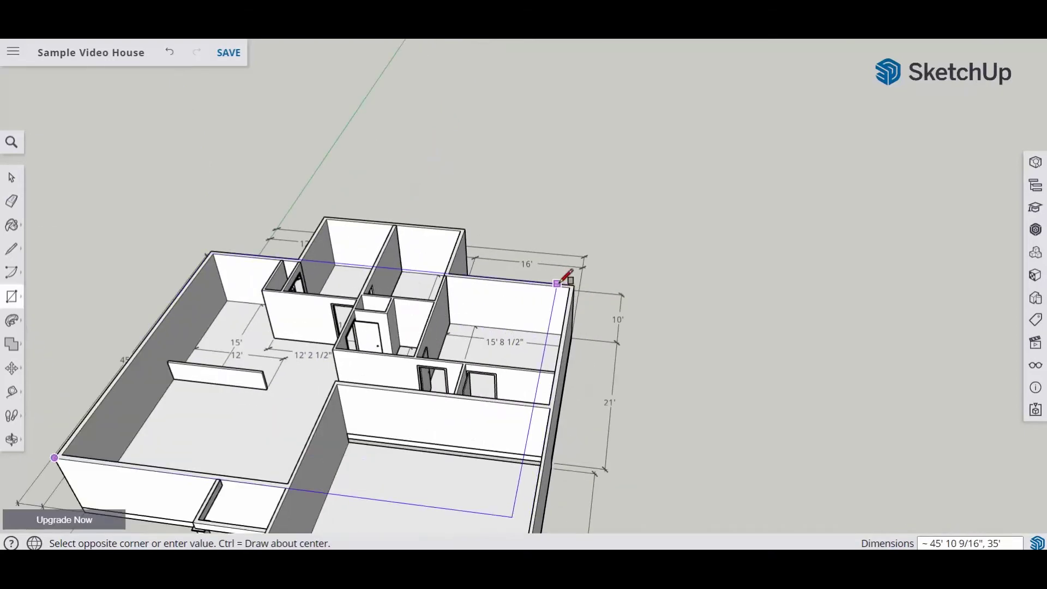
{"action": "scroll", "coordinate": [567, 280], "scroll_direction": "up", "scroll_amount": 2}
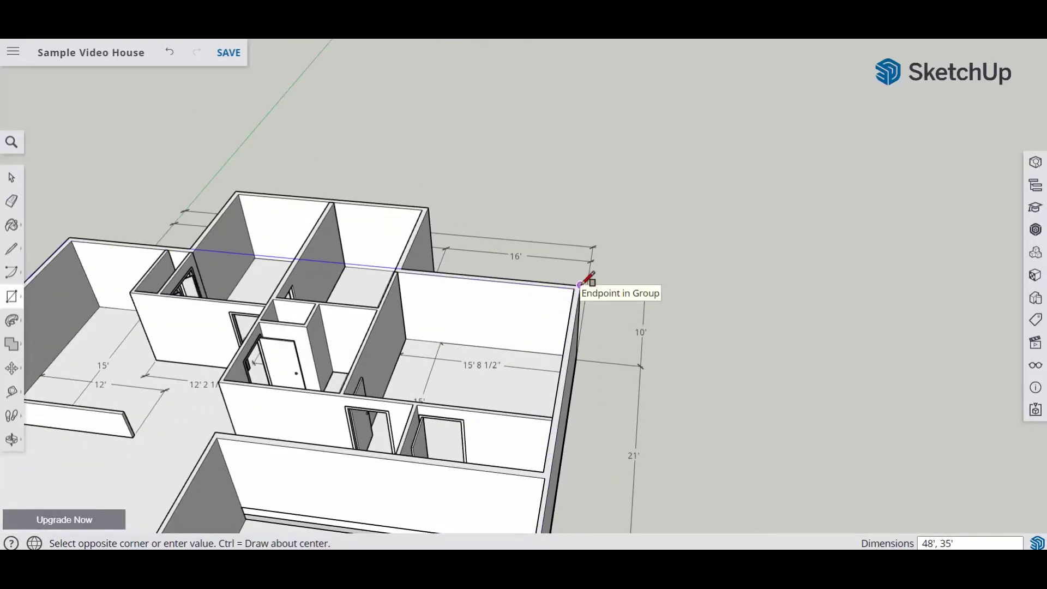
{"action": "left_click", "coordinate": [580, 285]}
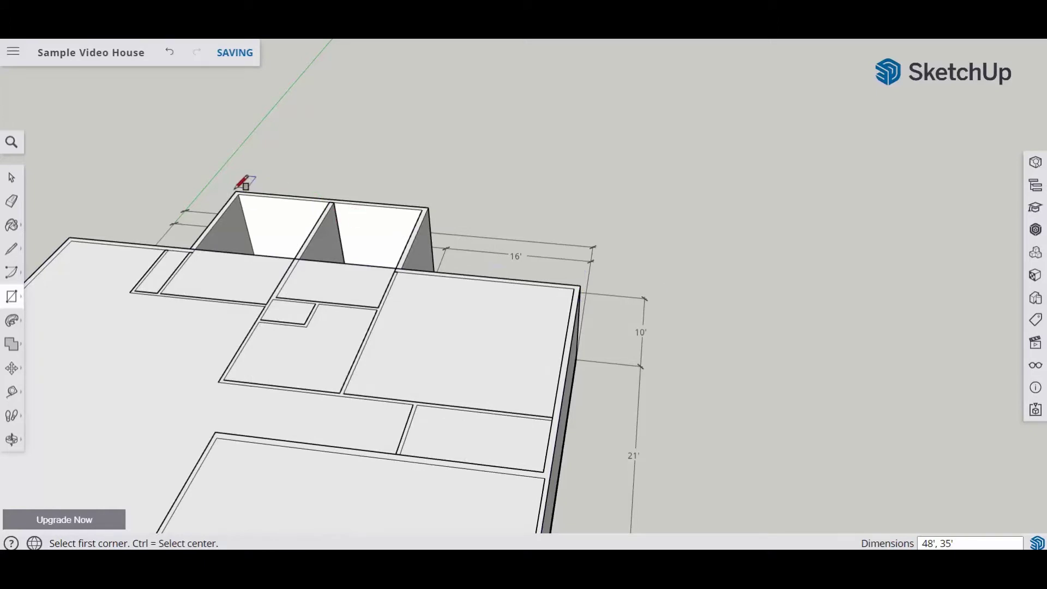
{"action": "left_click", "coordinate": [237, 190]}
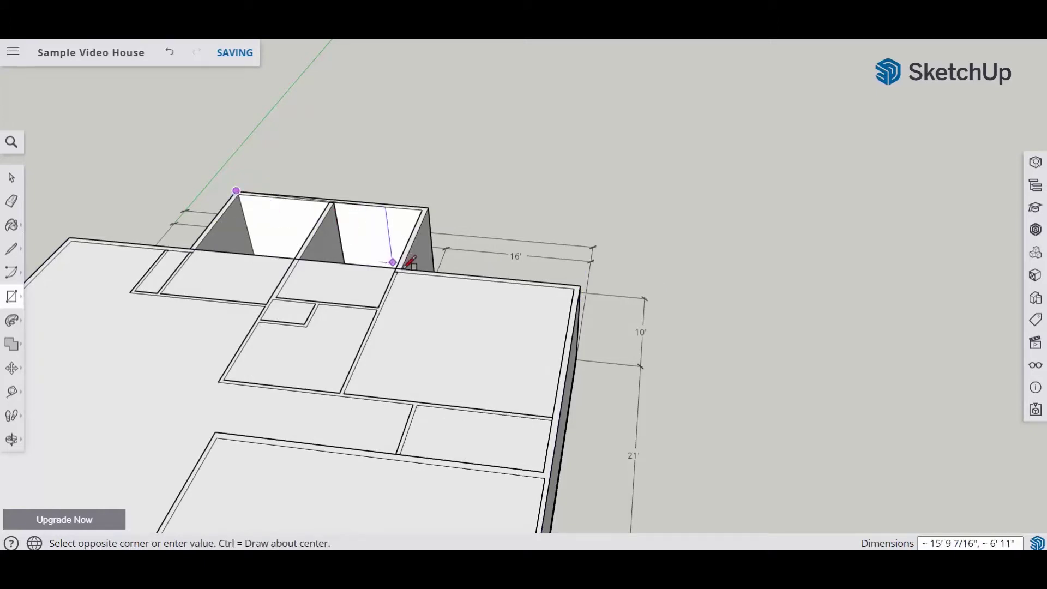
{"action": "left_click", "coordinate": [402, 268]}
- Cover the porch area with two more rectangles
{"action": "scroll", "coordinate": [441, 240], "scroll_direction": "down", "scroll_amount": 3}
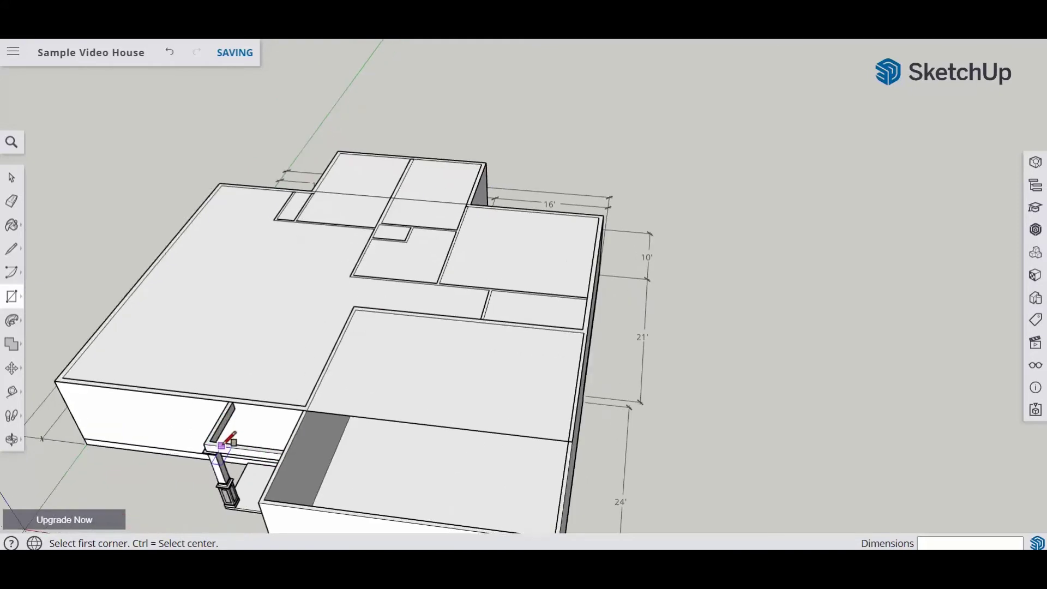
{"action": "scroll", "coordinate": [218, 436], "scroll_direction": "up", "scroll_amount": 2}
{"action": "left_click", "coordinate": [204, 444]}
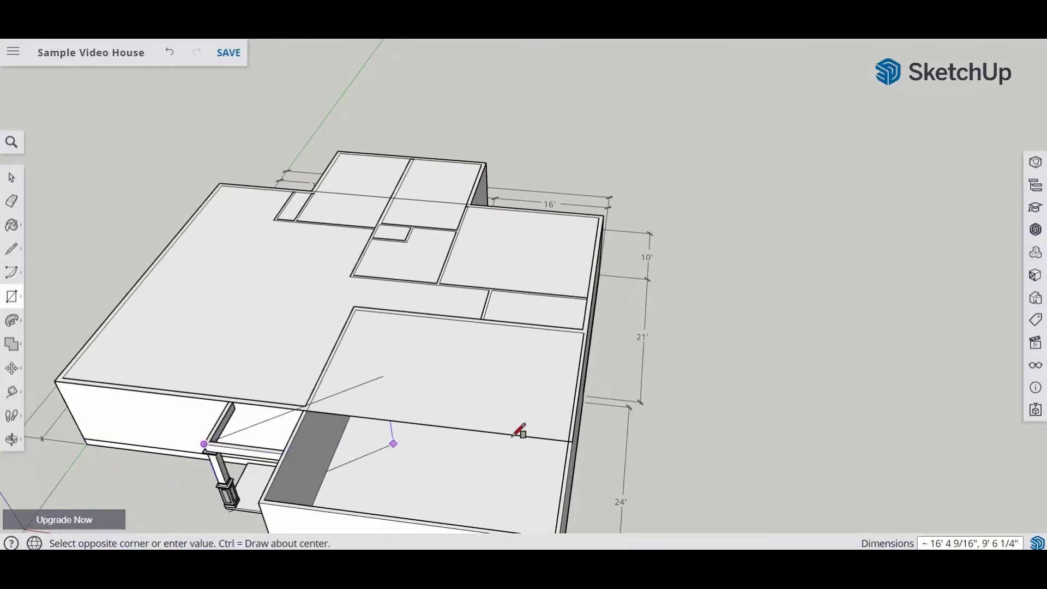
{"action": "left_click", "coordinate": [574, 441]}
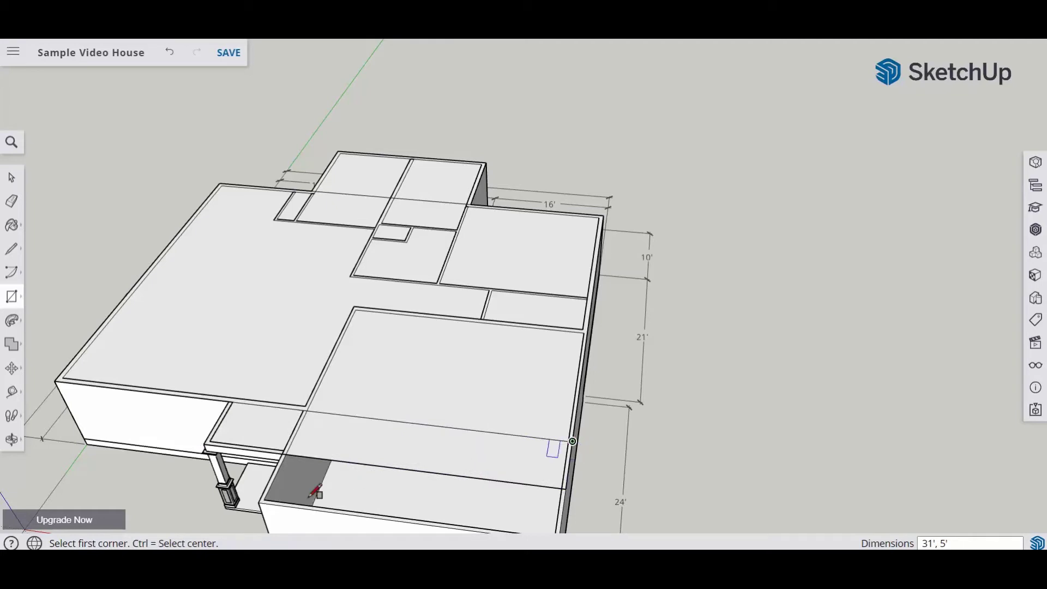
{"action": "left_click", "coordinate": [258, 503]}
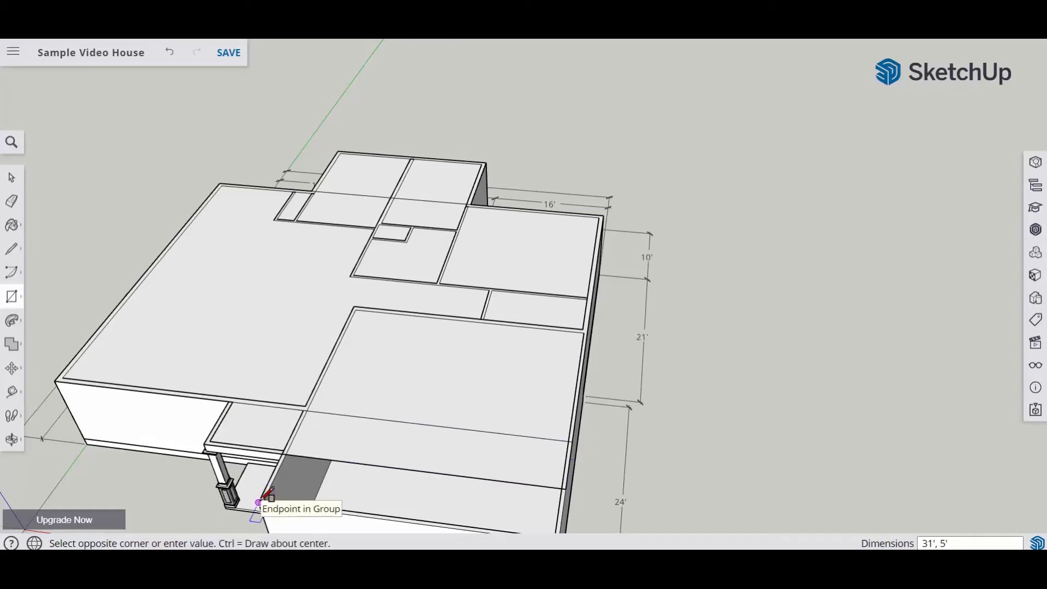
{"action": "left_click", "coordinate": [571, 485]}
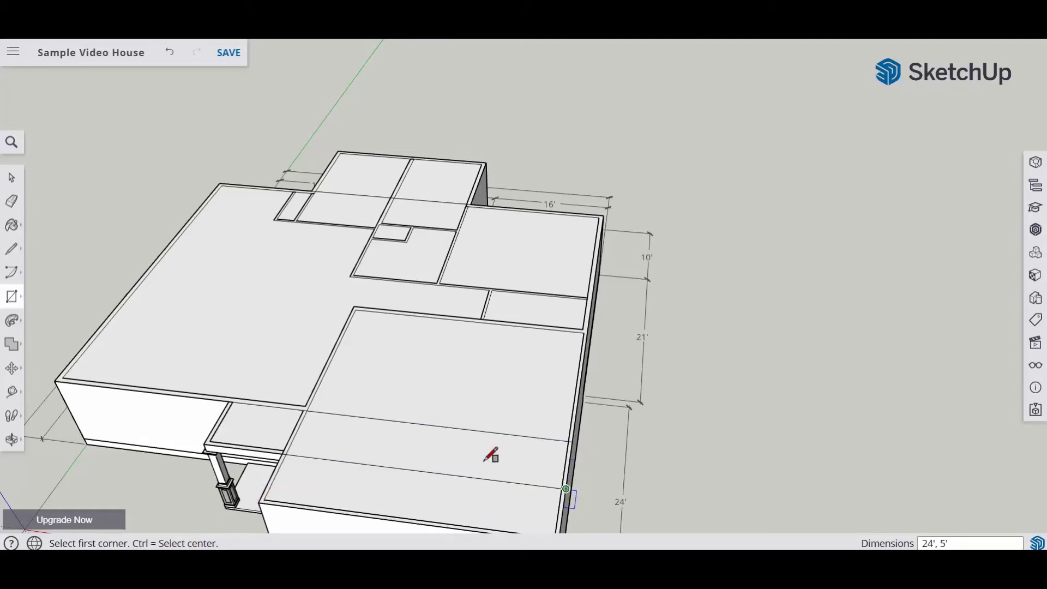
- Erase the leftover crossing edges near the back and across the lower face
{"action": "left_click", "coordinate": [12, 202]}
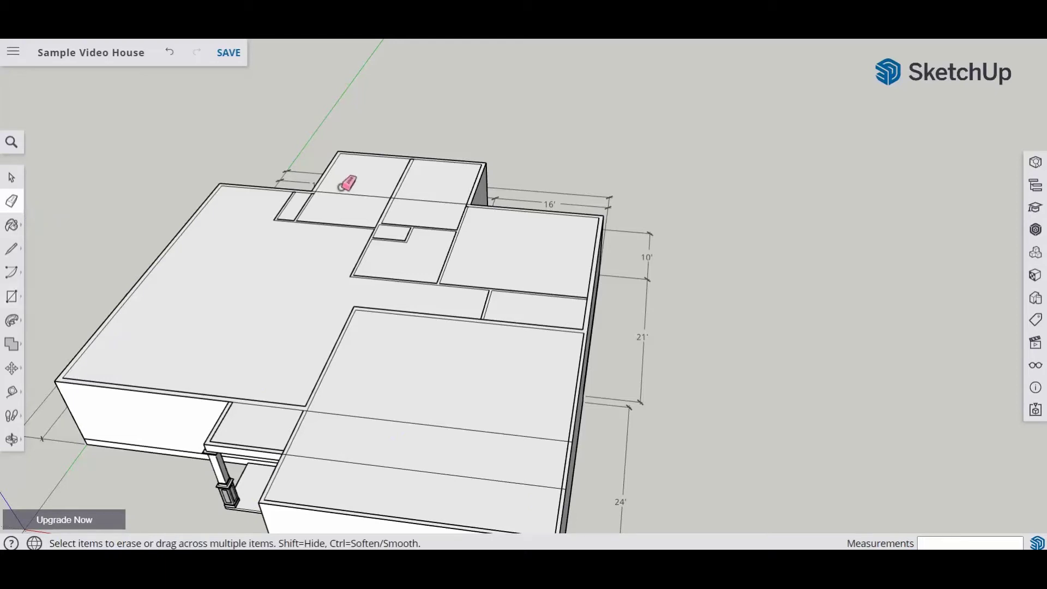
{"action": "left_click", "coordinate": [338, 199]}
{"action": "left_click_drag", "start_coordinate": [429, 409], "coordinate": [408, 477]}
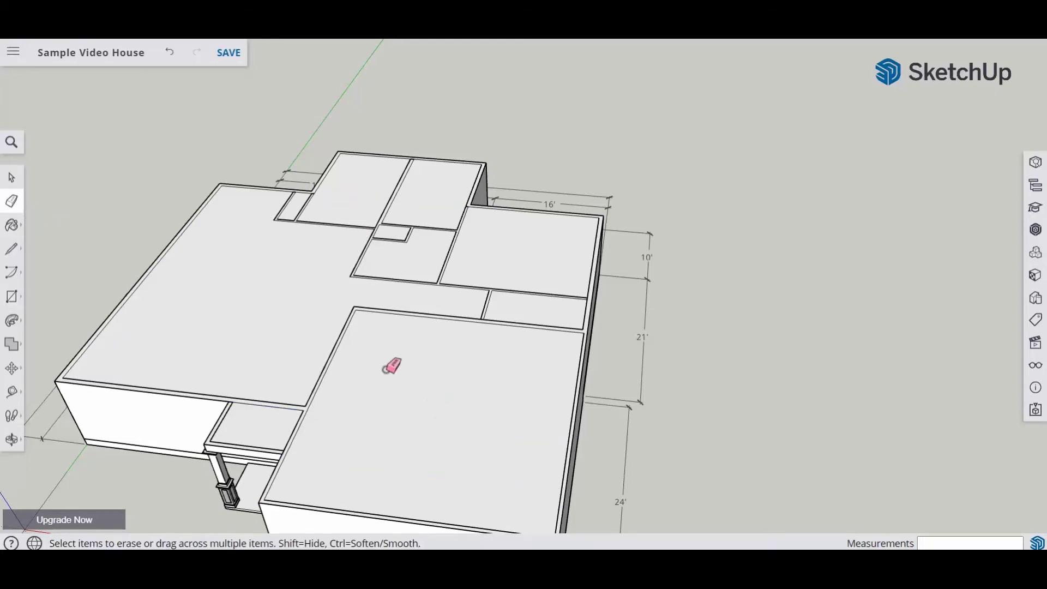
{"action": "scroll", "coordinate": [439, 337], "scroll_direction": "down", "scroll_amount": 2}
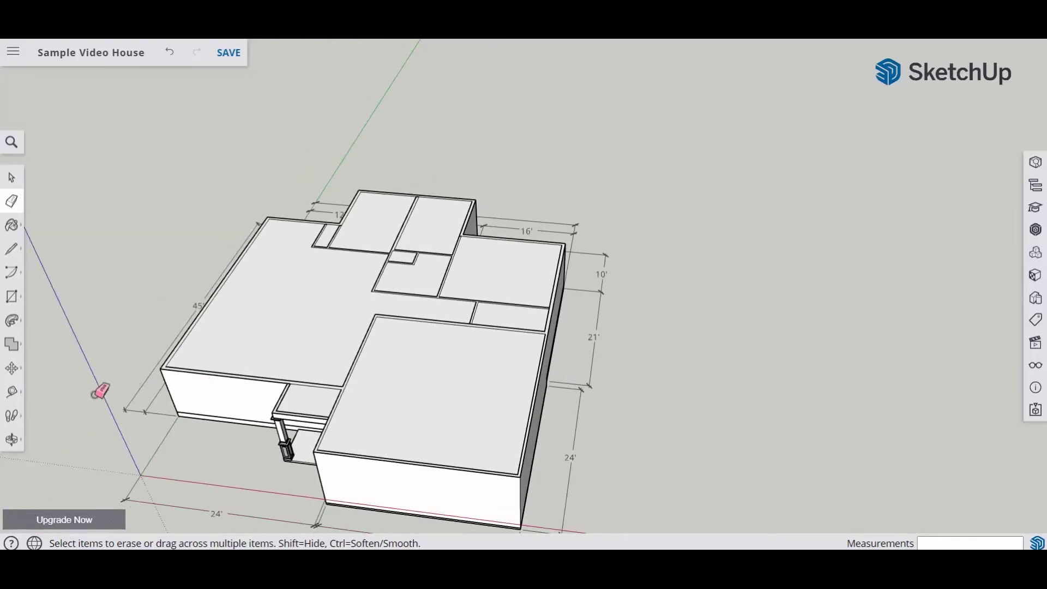
- Offset the roof face outline 12 inches outward to form the overhang
{"action": "left_click", "coordinate": [22, 325]}
{"action": "left_click", "coordinate": [45, 347]}
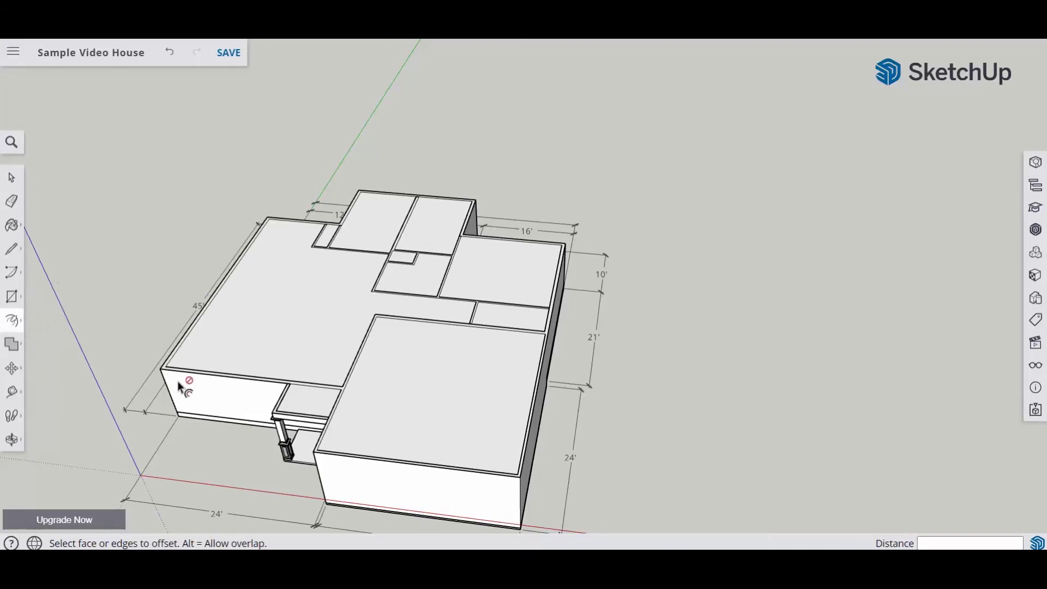
{"action": "scroll", "coordinate": [193, 381], "scroll_direction": "up", "scroll_amount": 3}
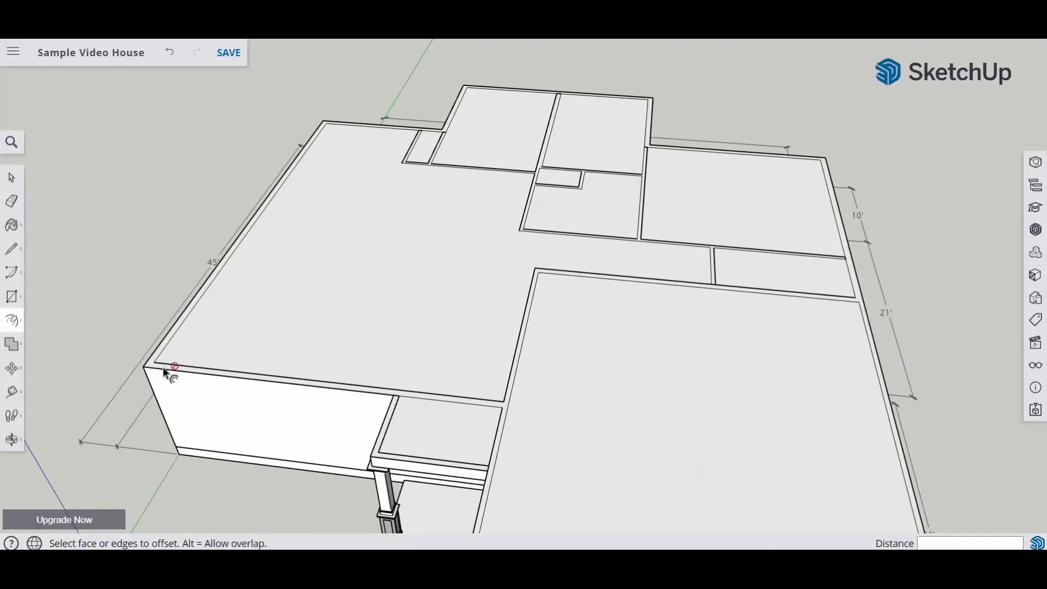
{"action": "left_click", "coordinate": [164, 369]}
{"action": "key", "text": "Escape"}
{"action": "left_click", "coordinate": [158, 371]}
{"action": "left_click", "coordinate": [155, 368]}
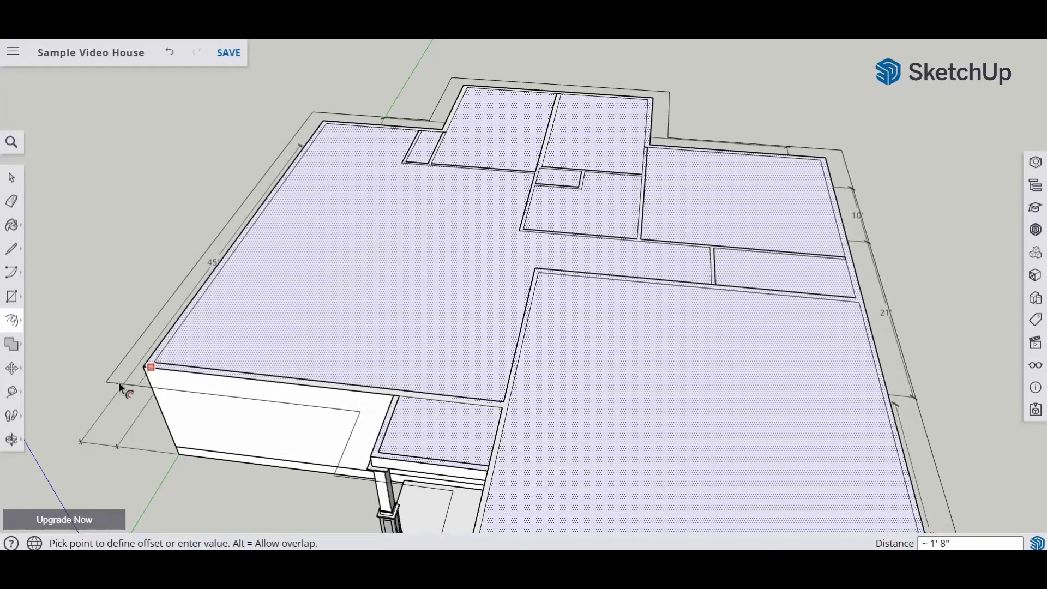
{"action": "type", "text": "12"}
{"action": "key", "text": "Return"}
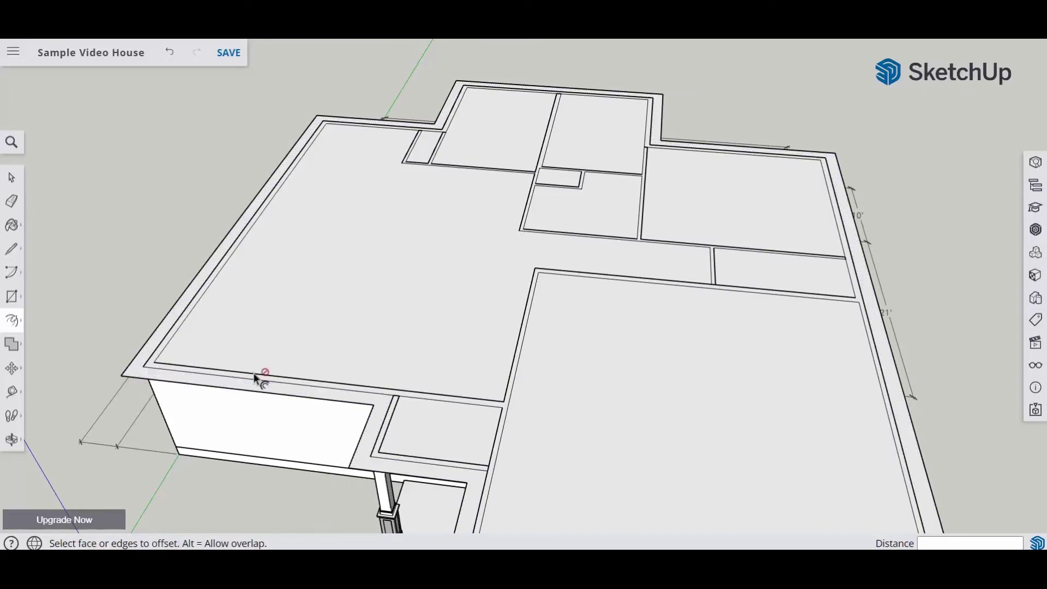
{"action": "left_click", "coordinate": [283, 353]}
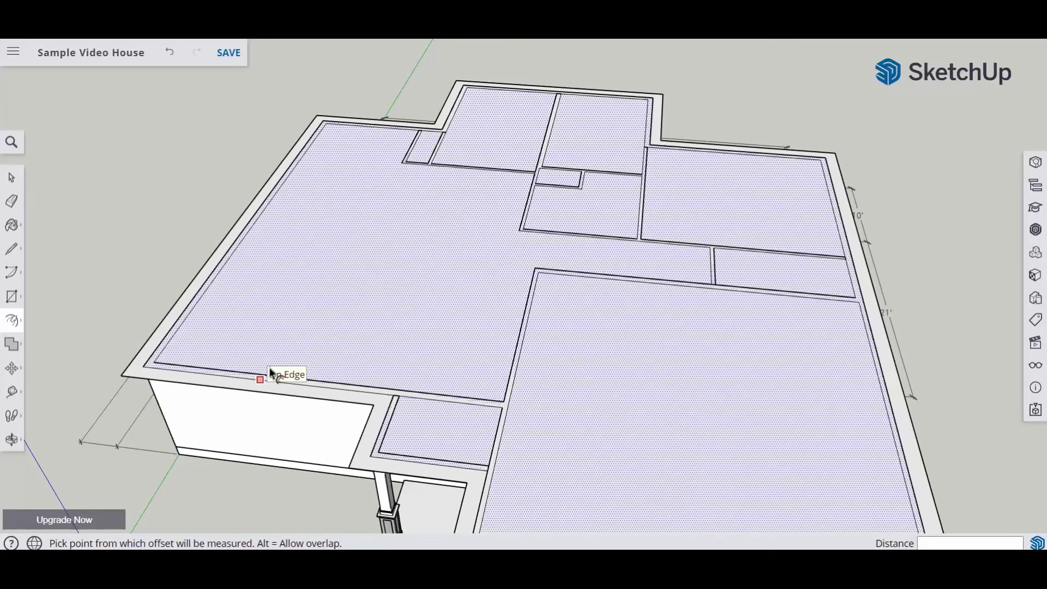
{"action": "key", "text": "Escape"}
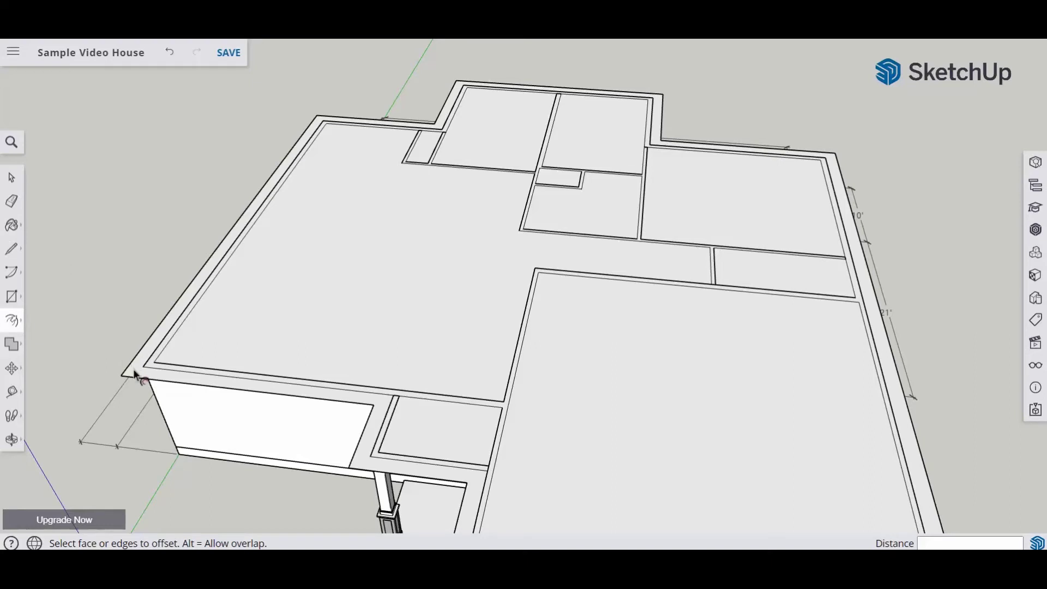
- Push/Pull the overhang band up 6 inches and begin raising the inner roof face
{"action": "left_click", "coordinate": [28, 324]}
{"action": "left_click", "coordinate": [44, 293]}
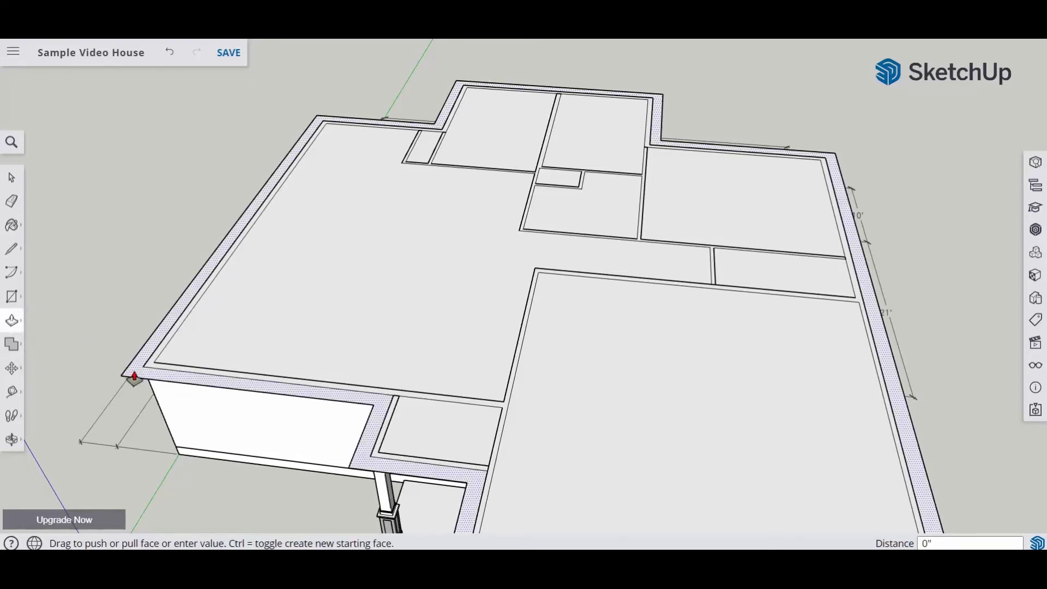
{"action": "left_click_drag", "start_coordinate": [134, 376], "coordinate": [131, 369]}
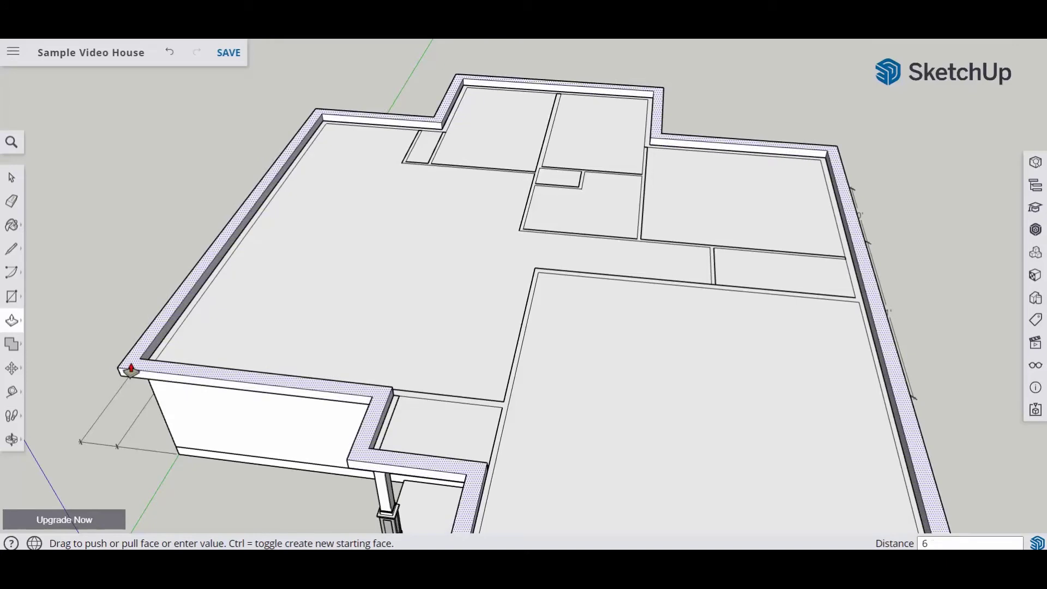
{"action": "type", "text": "6"}
{"action": "key", "text": "Return"}
{"action": "middle_click_drag", "start_coordinate": [173, 383], "coordinate": [187, 353]}
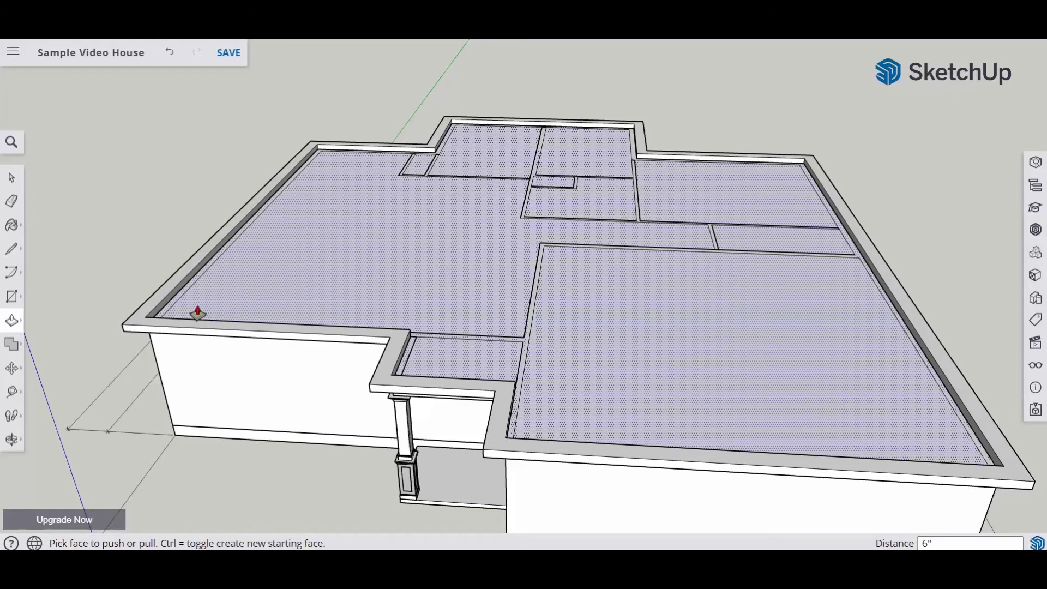
{"action": "left_click", "coordinate": [197, 313]}
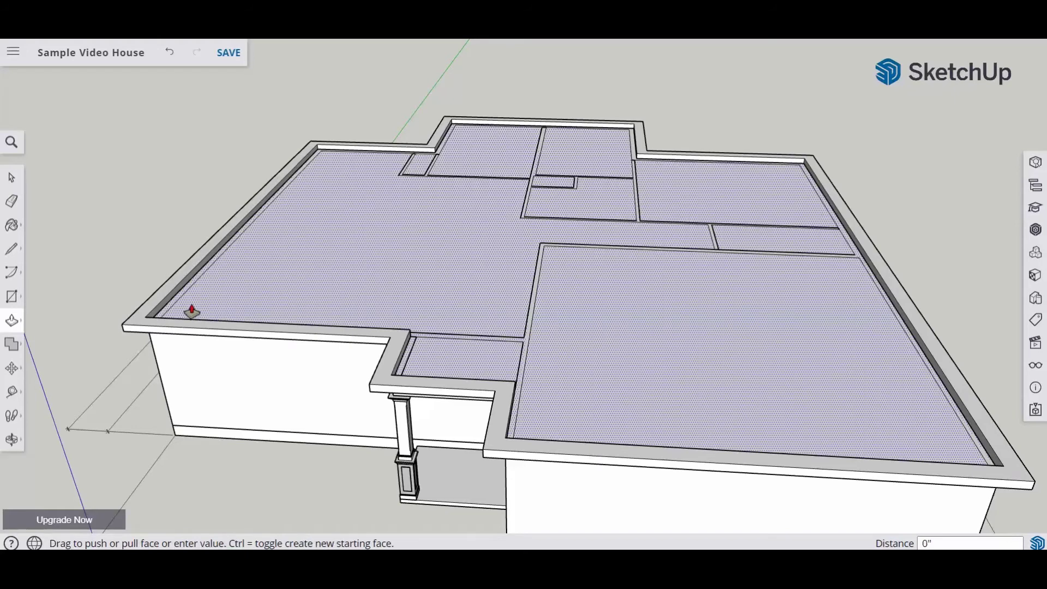
- Raise the inner face flush with the overhang and erase its left, front and porch-notch edges
{"action": "left_click", "coordinate": [140, 326]}
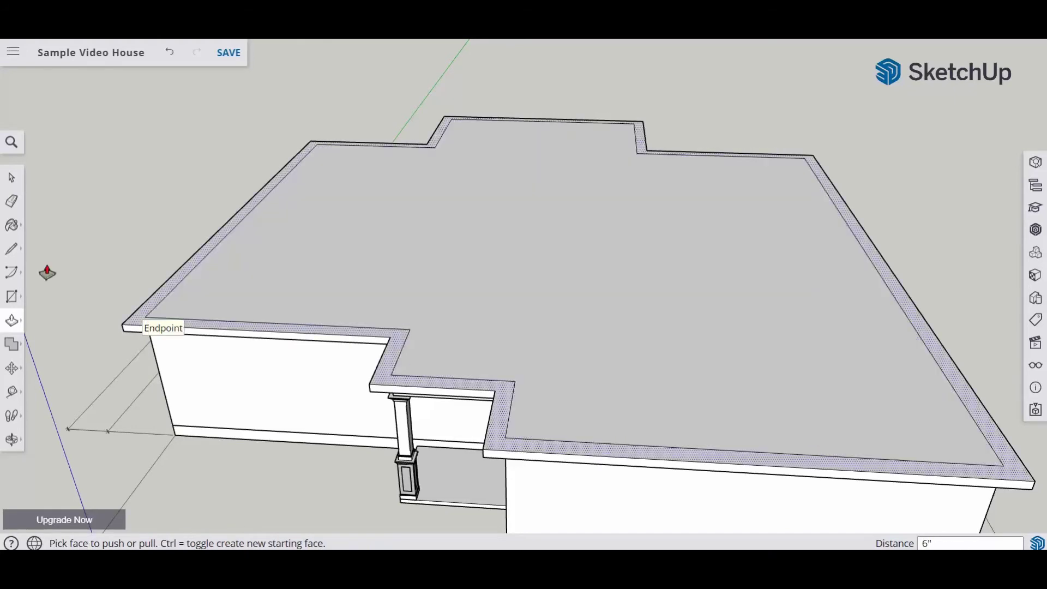
{"action": "left_click", "coordinate": [12, 202]}
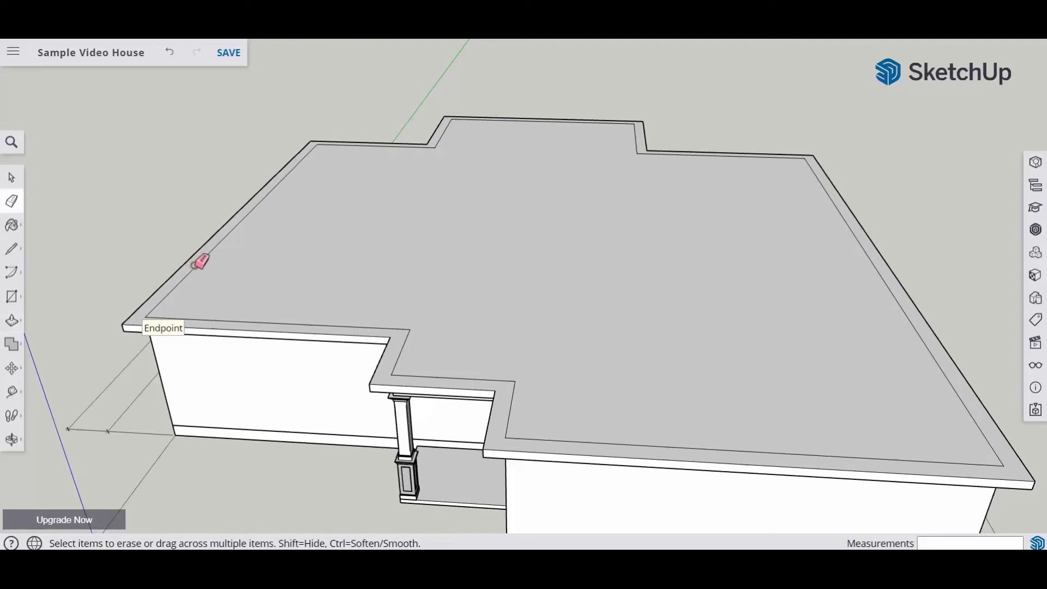
{"action": "left_click", "coordinate": [191, 273]}
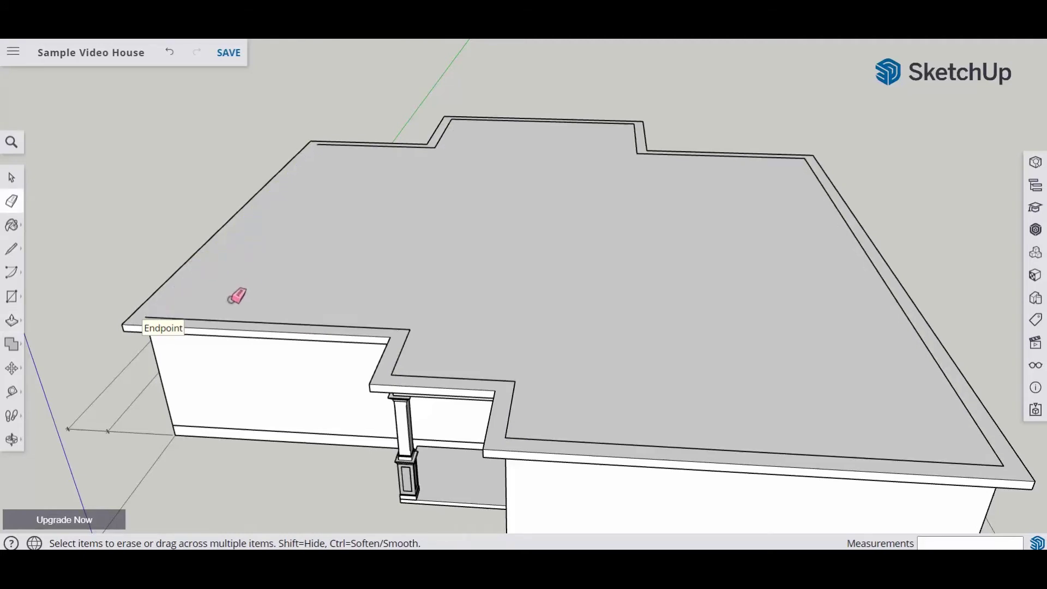
{"action": "left_click", "coordinate": [223, 321]}
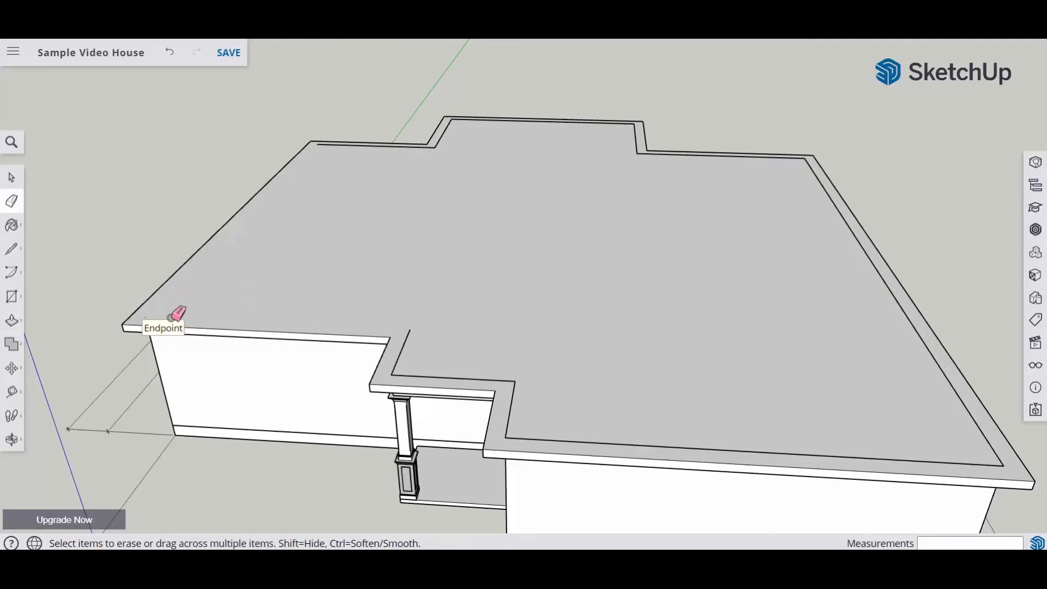
{"action": "left_click", "coordinate": [405, 343]}
- Erase the edge running down from the roof corner and zoom out to view the slab
{"action": "scroll", "coordinate": [416, 329], "scroll_direction": "up", "scroll_amount": 3}
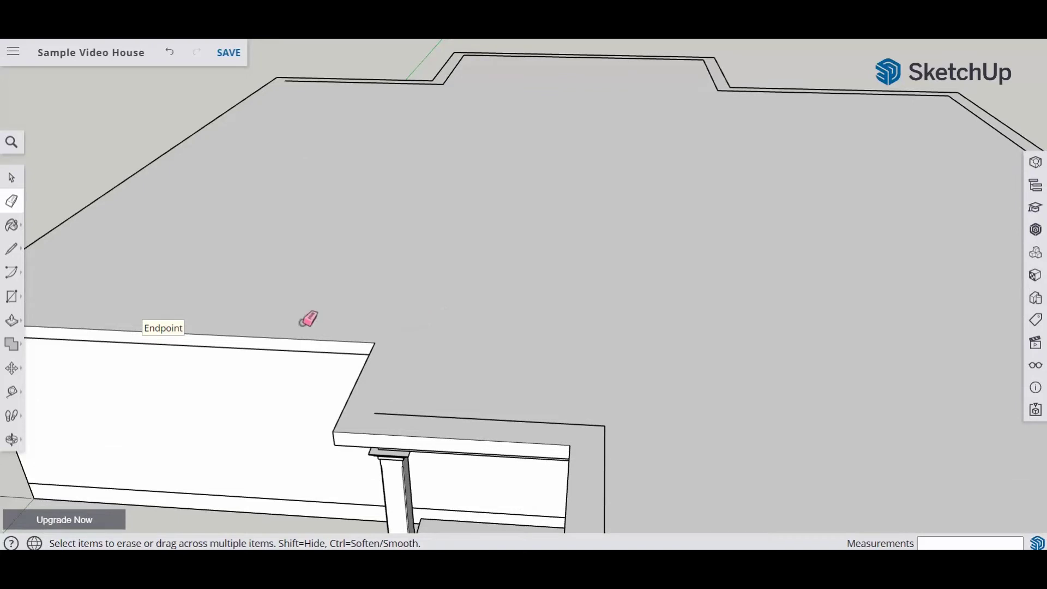
{"action": "scroll", "coordinate": [346, 287], "scroll_direction": "down", "scroll_amount": 3}
{"action": "scroll", "coordinate": [104, 304], "scroll_direction": "down", "scroll_amount": 2}
{"action": "scroll", "coordinate": [104, 304], "scroll_direction": "up", "scroll_amount": 2}
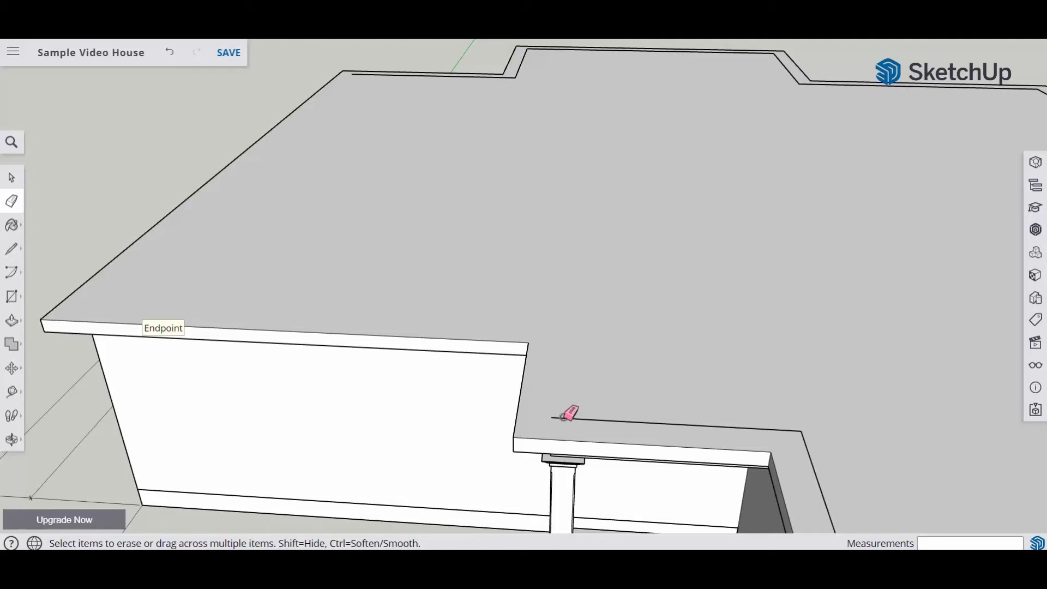
{"action": "left_click", "coordinate": [804, 437]}
{"action": "middle_click_drag", "start_coordinate": [792, 432], "coordinate": [278, 307]}
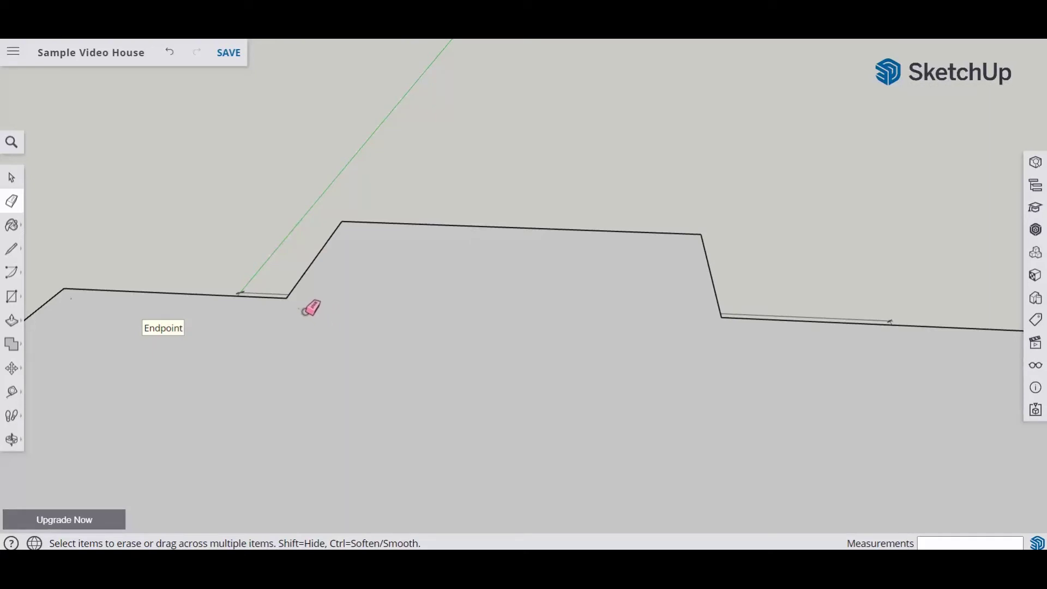
{"action": "scroll", "coordinate": [327, 312], "scroll_direction": "down", "scroll_amount": 6}
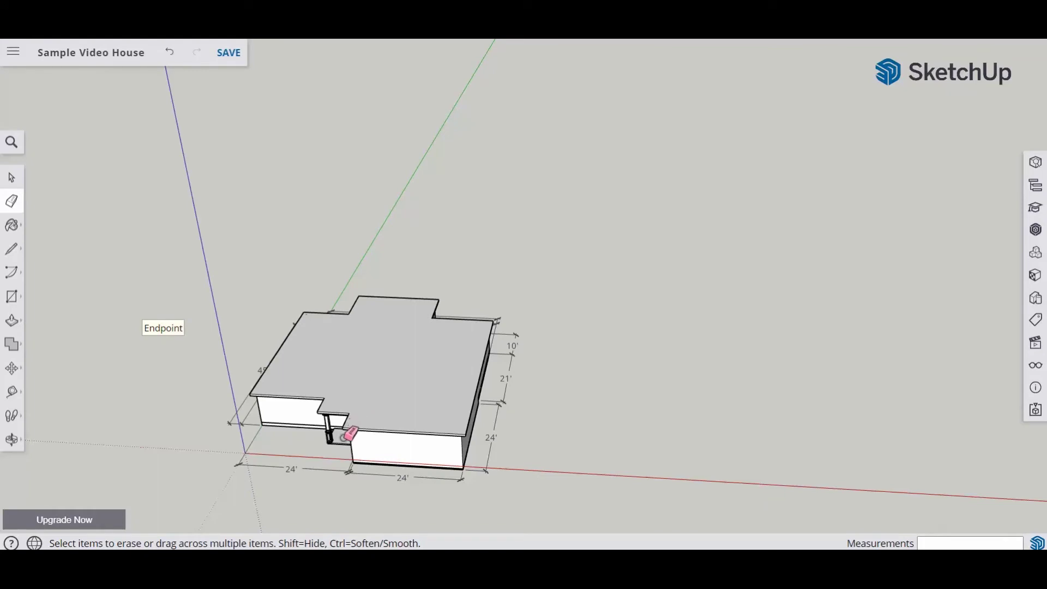
{"action": "left_click", "coordinate": [11, 178]}
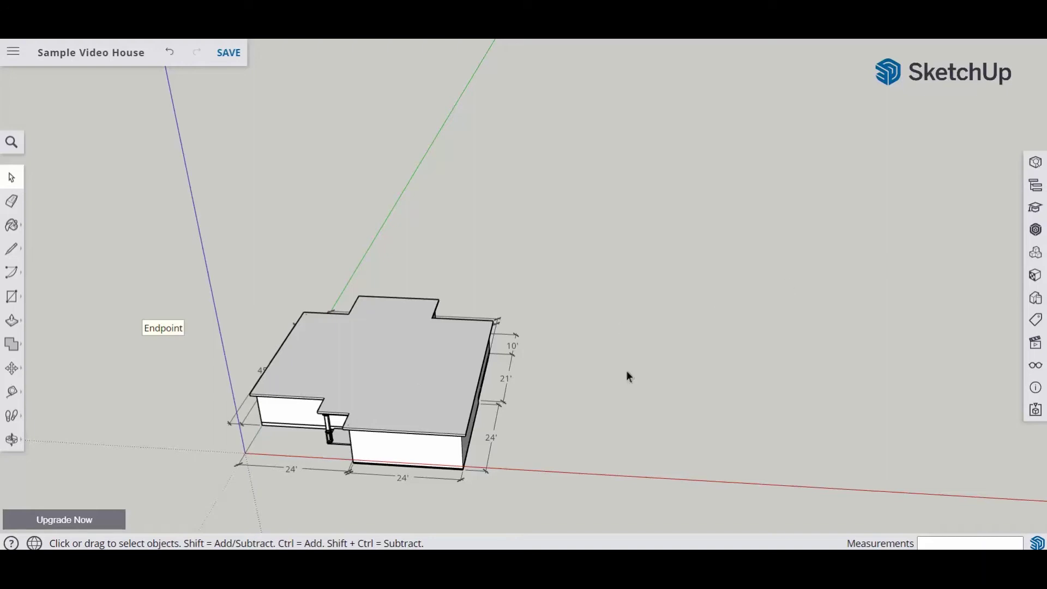
- Hide the Dimension, Exterior Walls, Floor System, Interior Doors, Interior Walls and Porch tags, then orbit the slab
{"action": "left_click", "coordinate": [1036, 322]}
{"action": "left_click", "coordinate": [836, 117]}
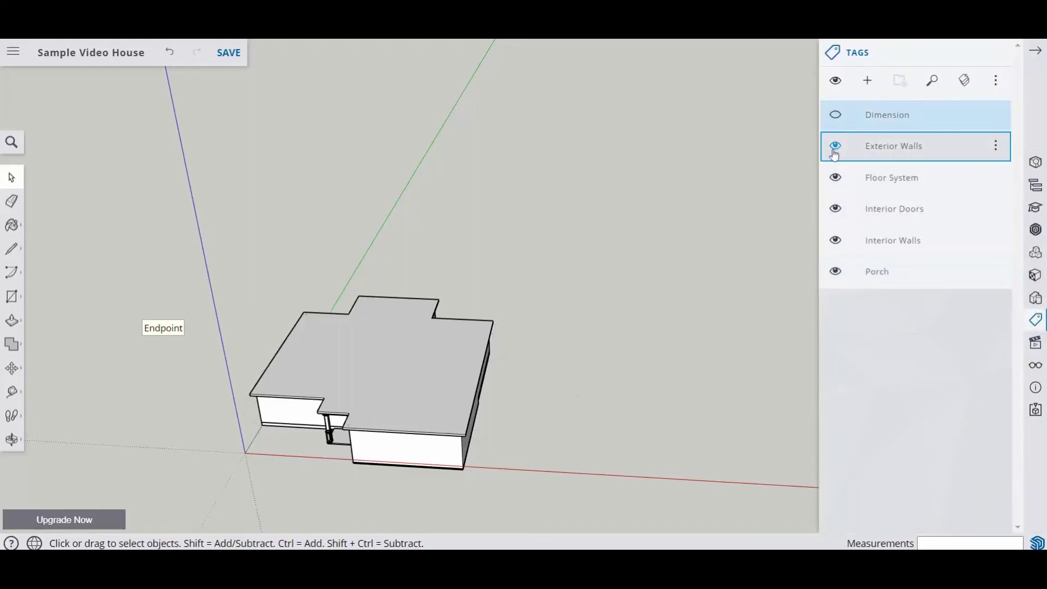
{"action": "left_click", "coordinate": [837, 147]}
{"action": "left_click", "coordinate": [836, 178]}
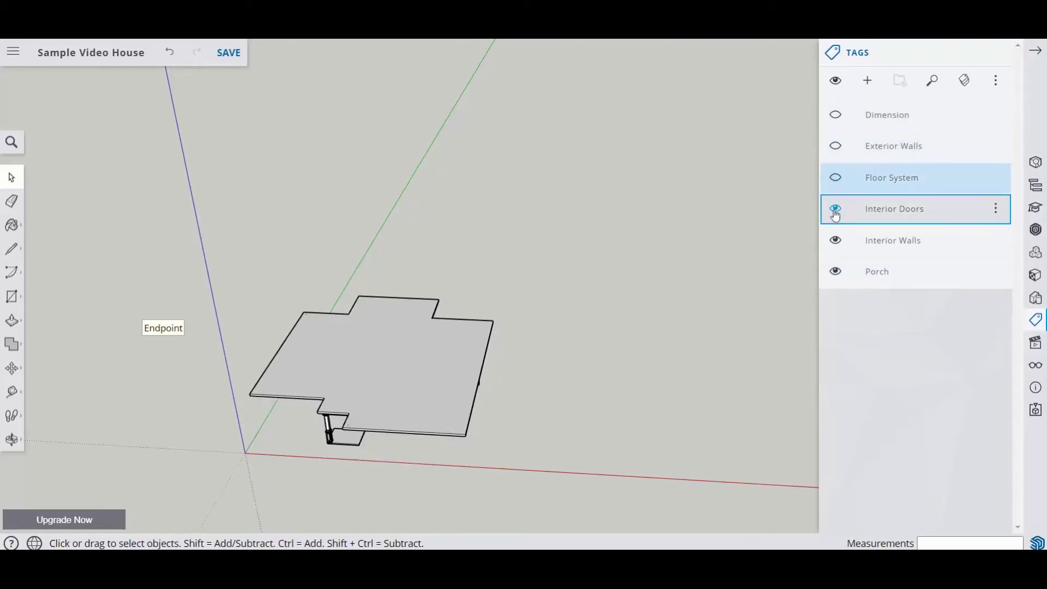
{"action": "left_click", "coordinate": [836, 210]}
{"action": "left_click", "coordinate": [836, 241]}
{"action": "left_click", "coordinate": [836, 271]}
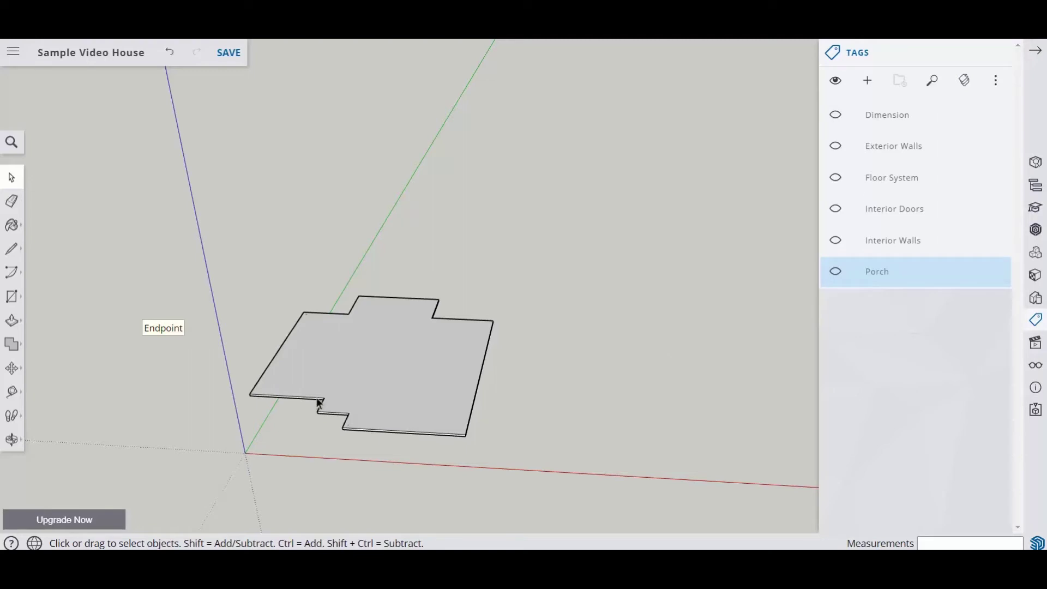
{"action": "middle_click_drag", "start_coordinate": [320, 405], "coordinate": [272, 355]}
{"action": "scroll", "coordinate": [381, 409], "scroll_direction": "up", "scroll_amount": 5}
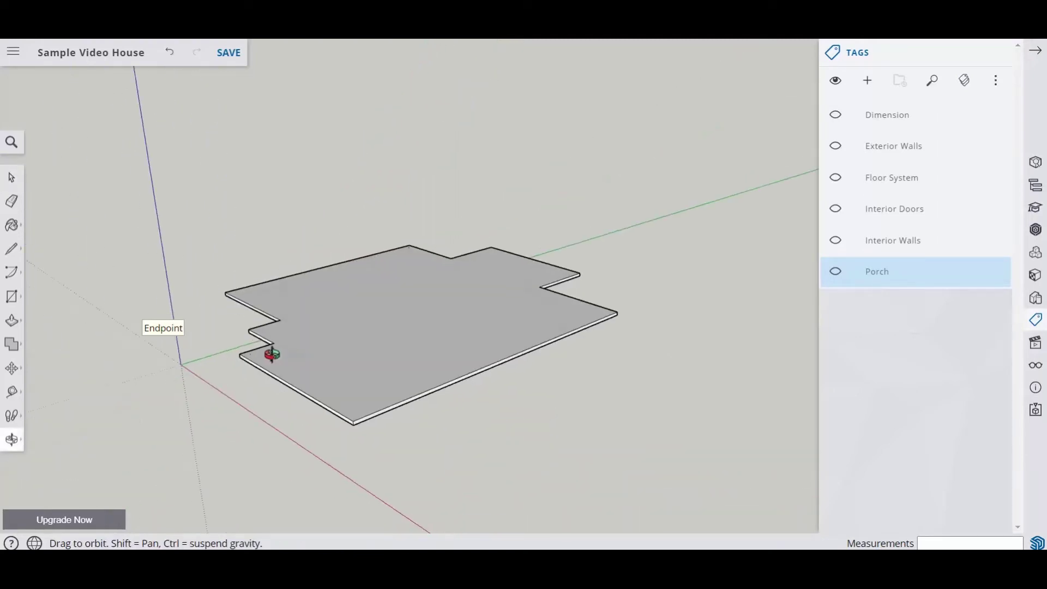
{"action": "middle_click_drag", "start_coordinate": [484, 372], "coordinate": [323, 438]}
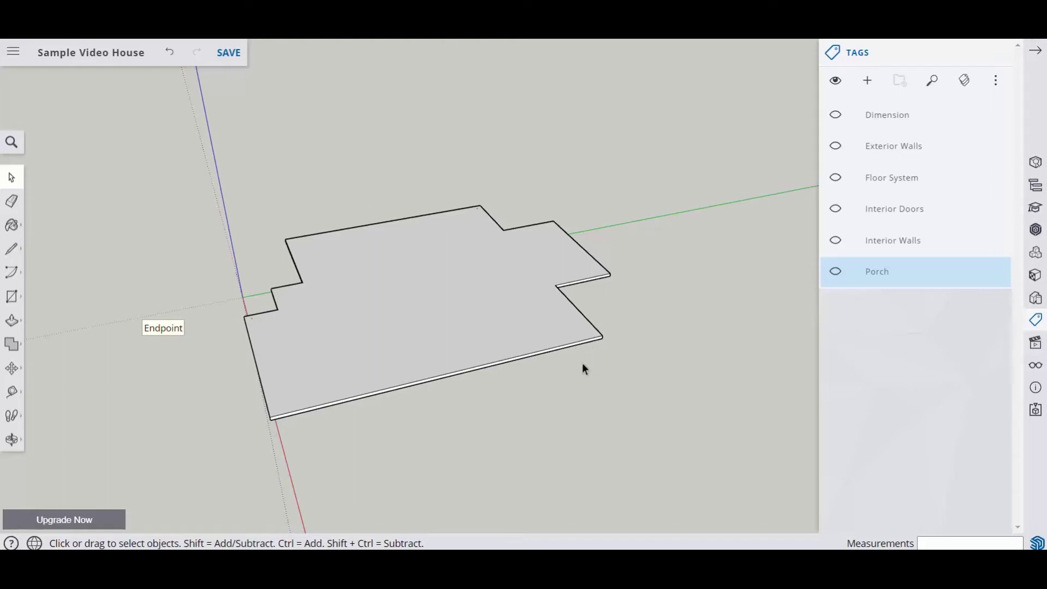
- Measure the slab's front edge as 47' with the Tape Measure
{"action": "left_click", "coordinate": [22, 396]}
{"action": "left_click", "coordinate": [270, 416]}
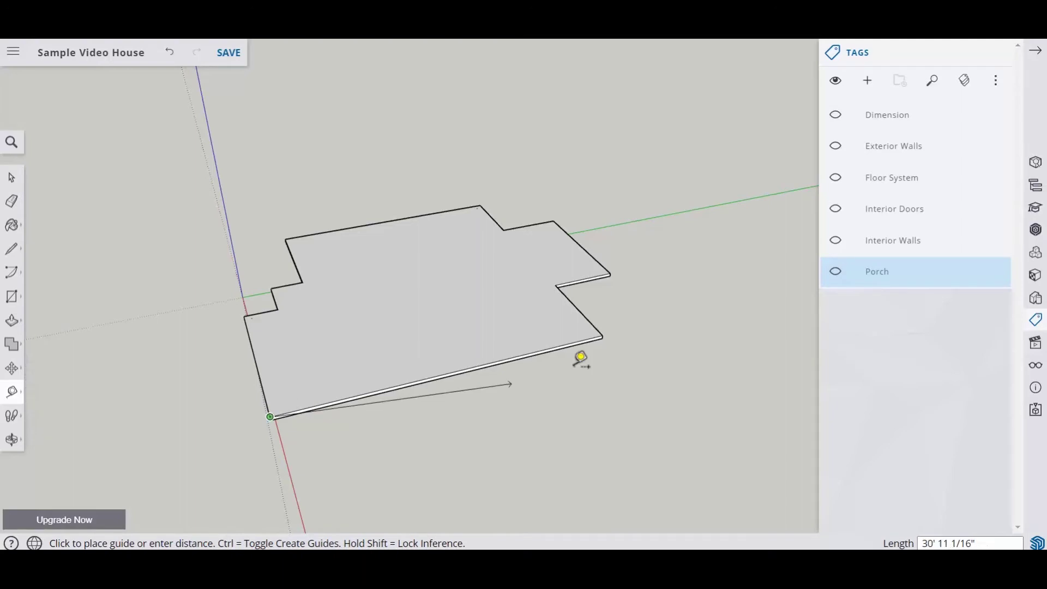
{"action": "left_click", "coordinate": [602, 335]}
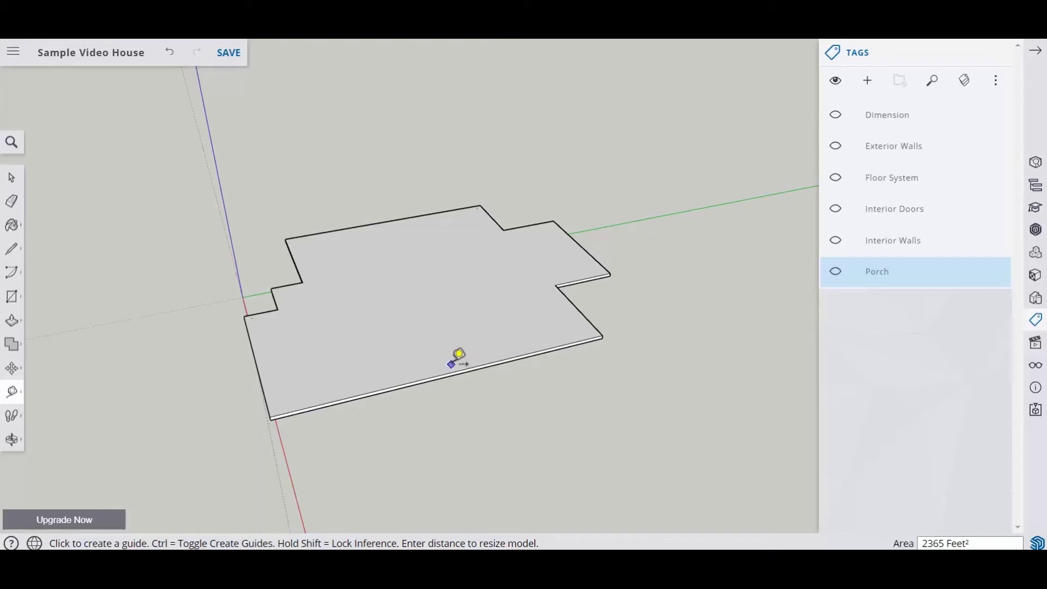
- Place a guide at the front edge's midpoint, 23' 6" from the right front corner
{"action": "left_click", "coordinate": [12, 395]}
{"action": "scroll", "coordinate": [582, 357], "scroll_direction": "up", "scroll_amount": 6}
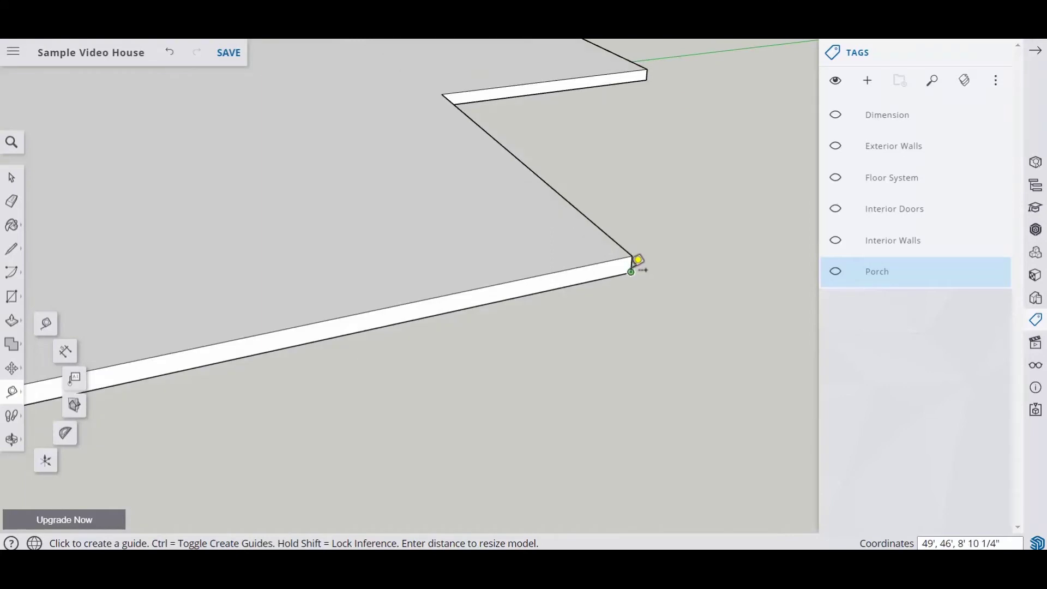
{"action": "scroll", "coordinate": [638, 258], "scroll_direction": "up", "scroll_amount": 1}
{"action": "left_click", "coordinate": [634, 257]}
{"action": "scroll", "coordinate": [426, 306], "scroll_direction": "down", "scroll_amount": 3}
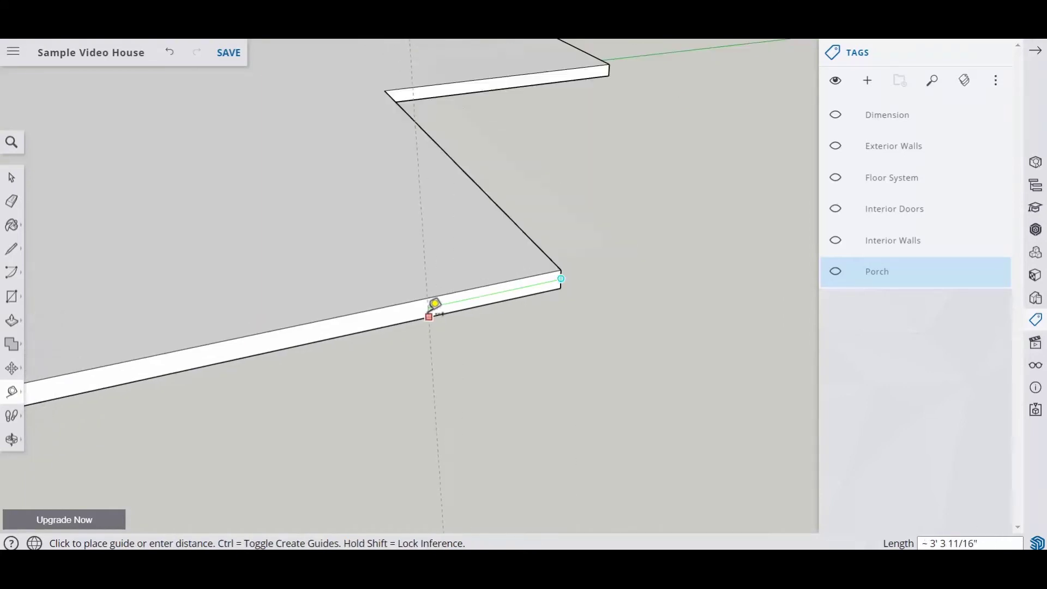
{"action": "scroll", "coordinate": [355, 325], "scroll_direction": "down", "scroll_amount": 1}
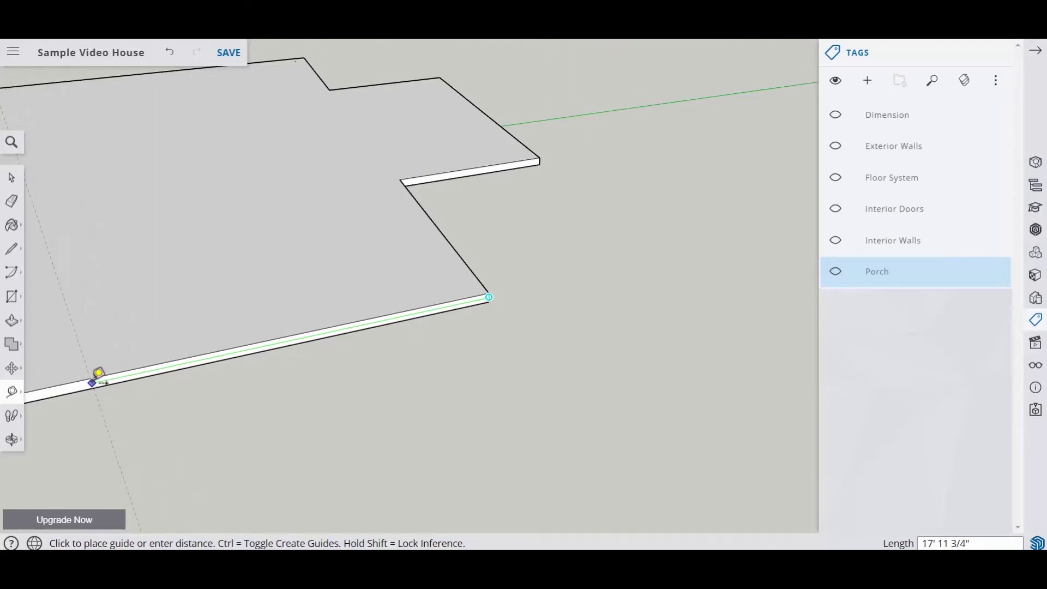
{"action": "scroll", "coordinate": [480, 304], "scroll_direction": "down", "scroll_amount": 4}
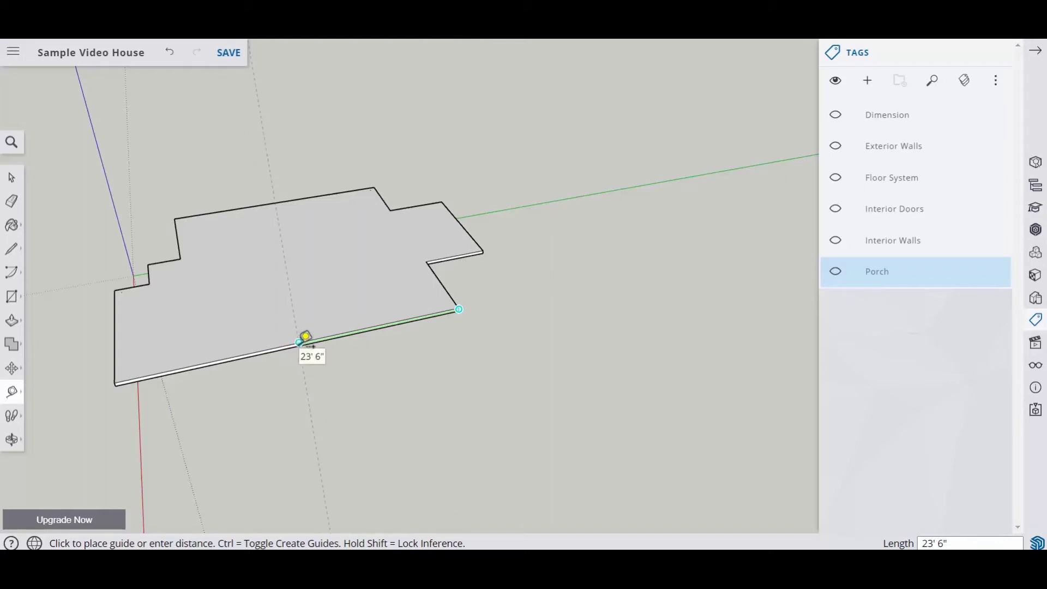
{"action": "left_click", "coordinate": [302, 343]}
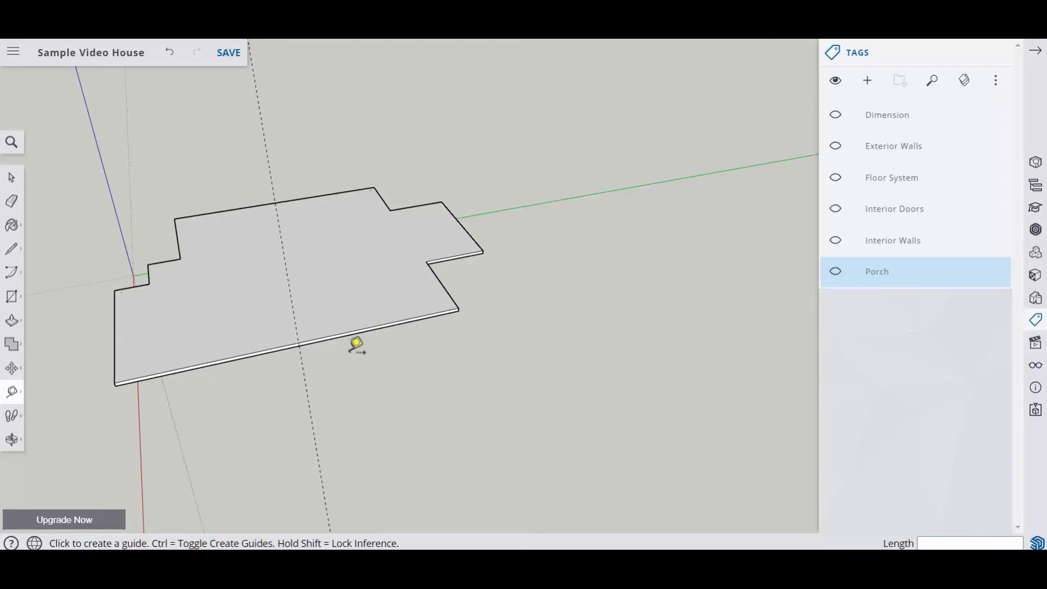
- Drag a parallel guide across the slab, 11'9" in from the front edge
{"action": "middle_click_drag", "start_coordinate": [355, 346], "coordinate": [311, 321]}
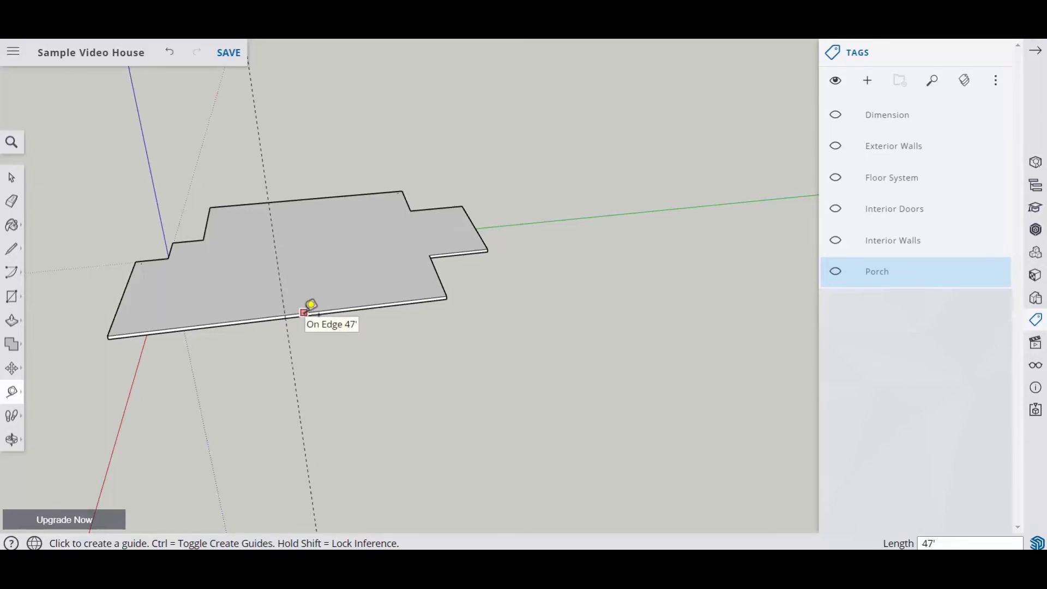
{"action": "left_click", "coordinate": [303, 312]}
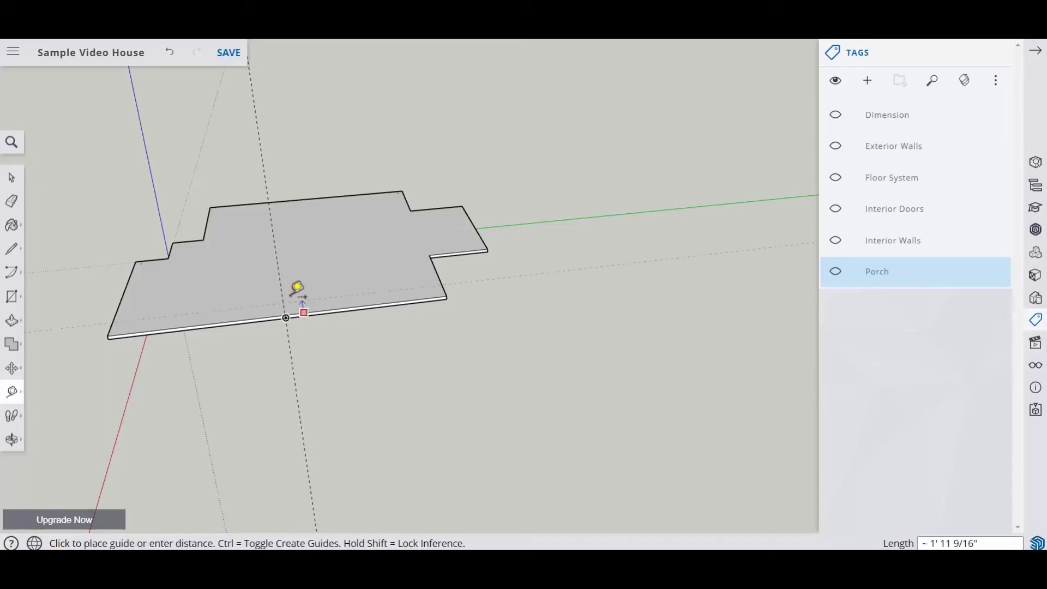
{"action": "left_click", "coordinate": [289, 253]}
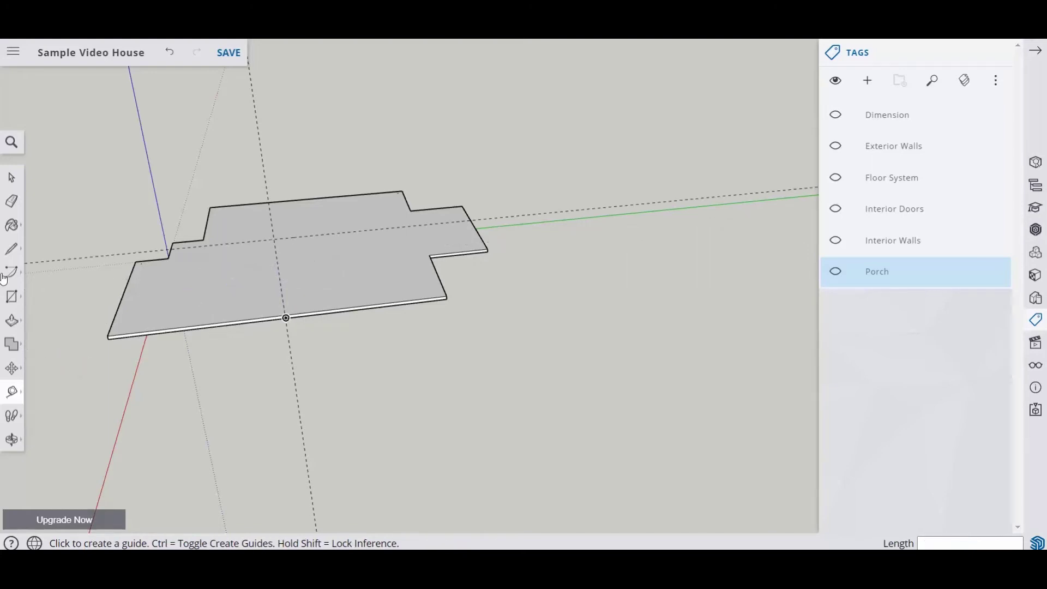
- Draw a triangle from the slab's left front corner to the guide intersection and back to the front edge
{"action": "left_click", "coordinate": [11, 251]}
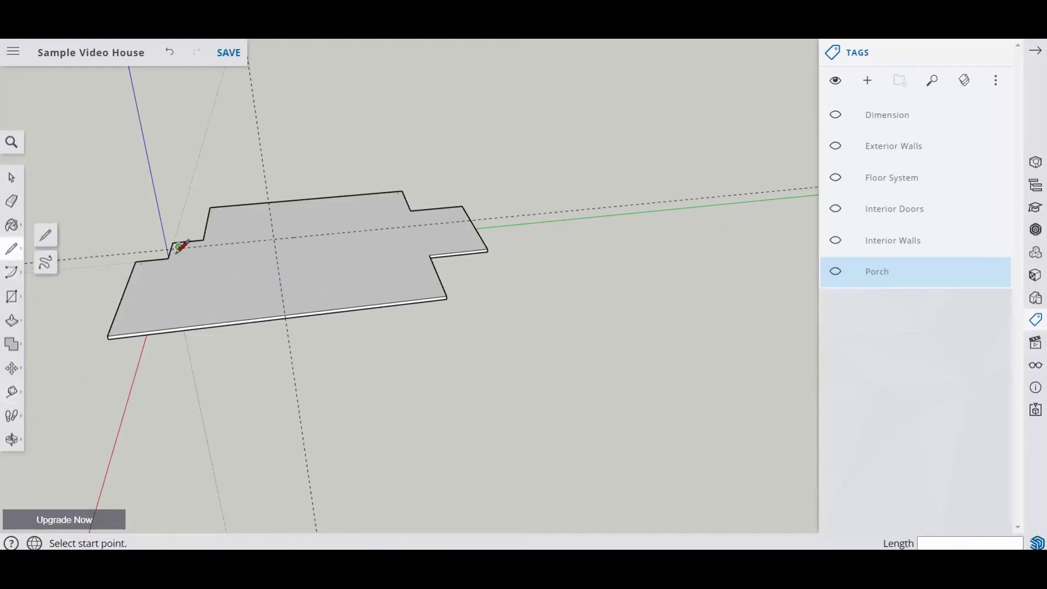
{"action": "left_click", "coordinate": [109, 335]}
{"action": "left_click", "coordinate": [273, 239]}
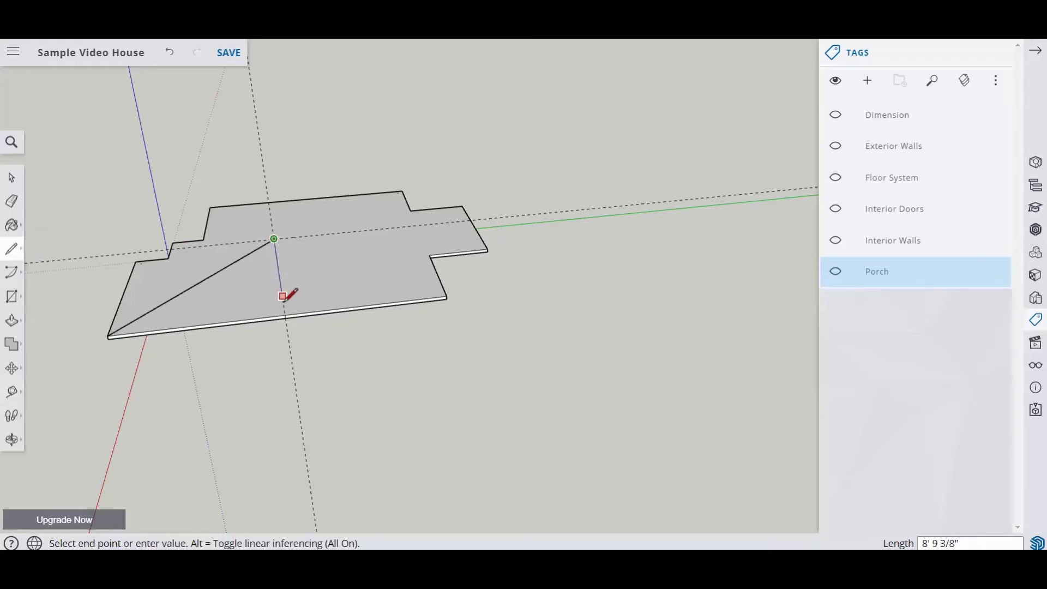
{"action": "left_click", "coordinate": [284, 316]}
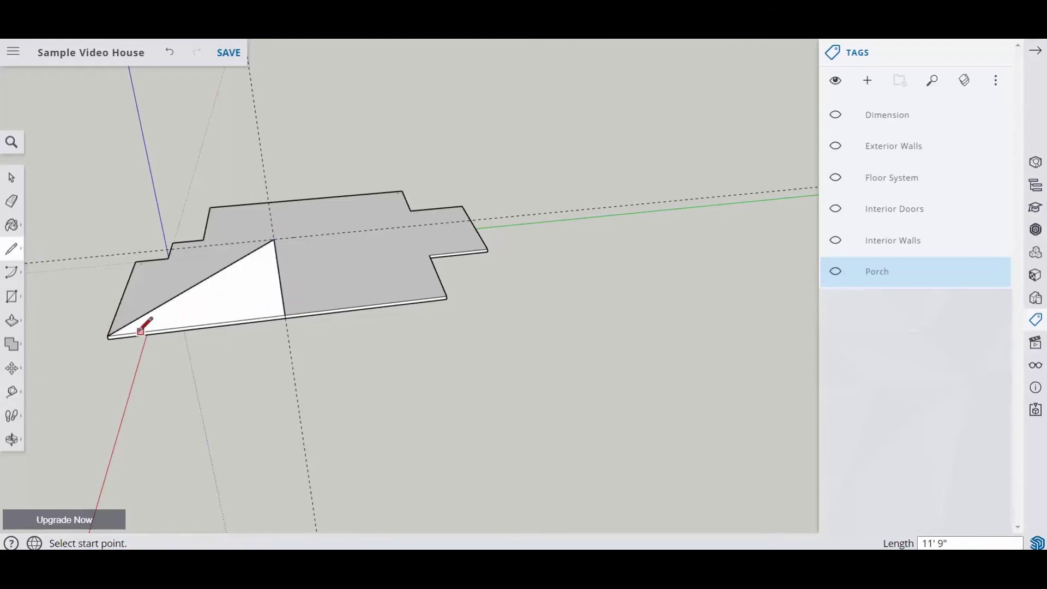
{"action": "left_click", "coordinate": [109, 335]}
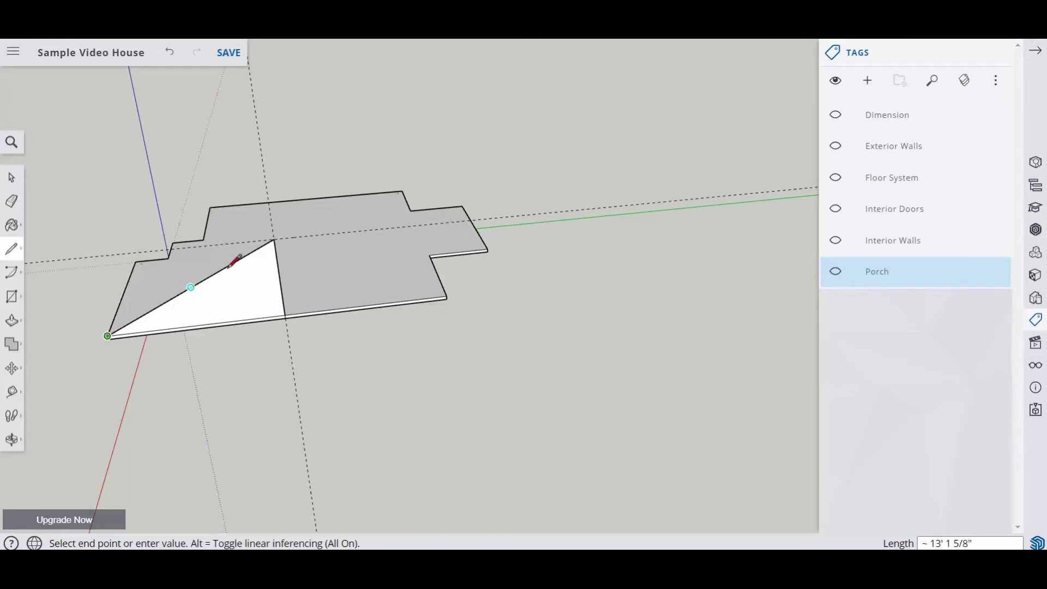
{"action": "left_click", "coordinate": [9, 180]}
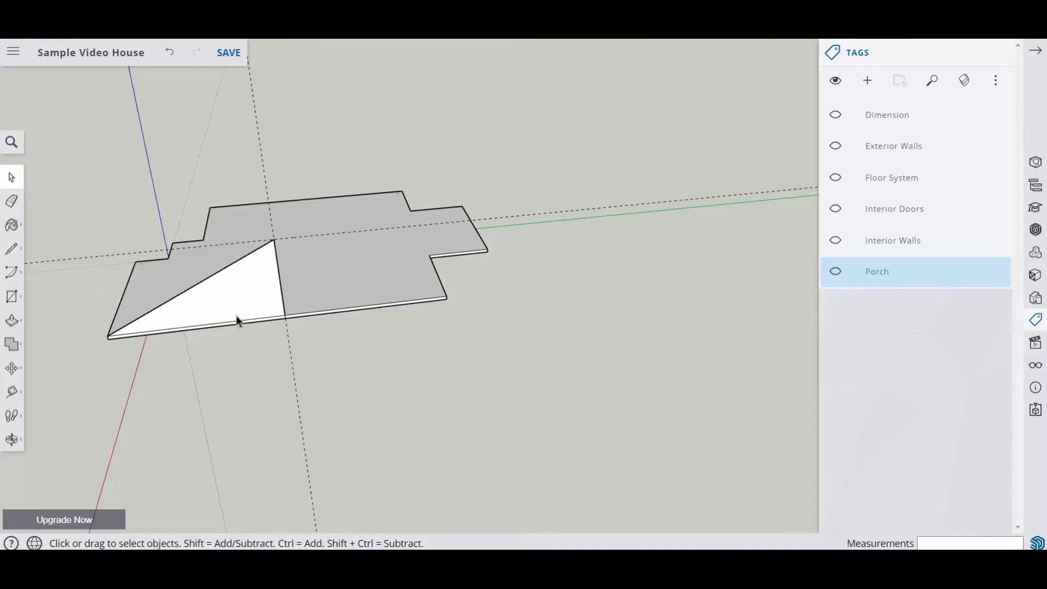
- Erase both dashed guide lines and select the roof slab face
{"action": "left_click", "coordinate": [11, 202]}
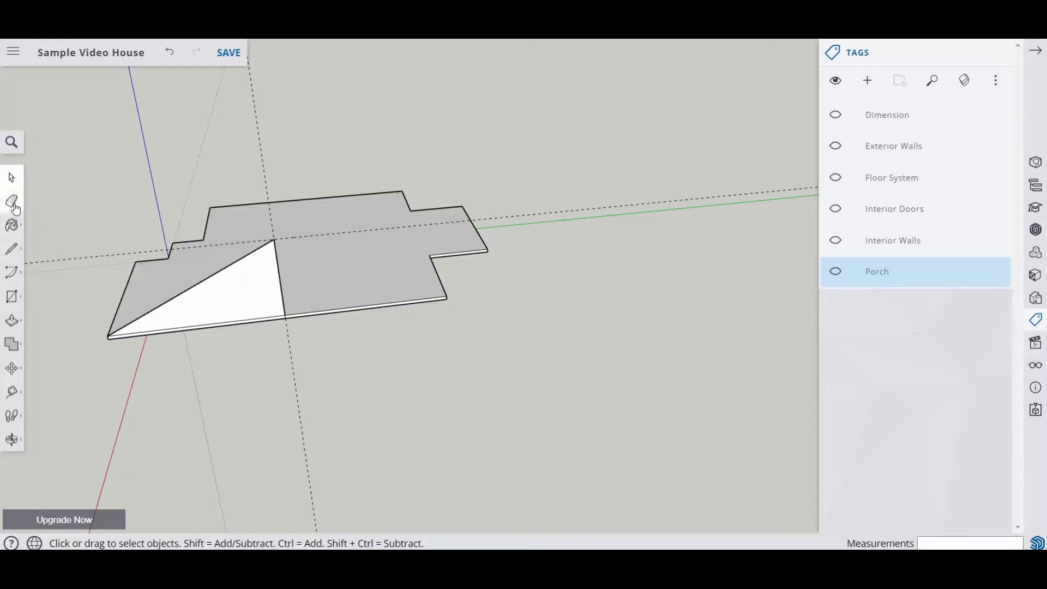
{"action": "left_click", "coordinate": [264, 154]}
{"action": "left_click", "coordinate": [59, 259]}
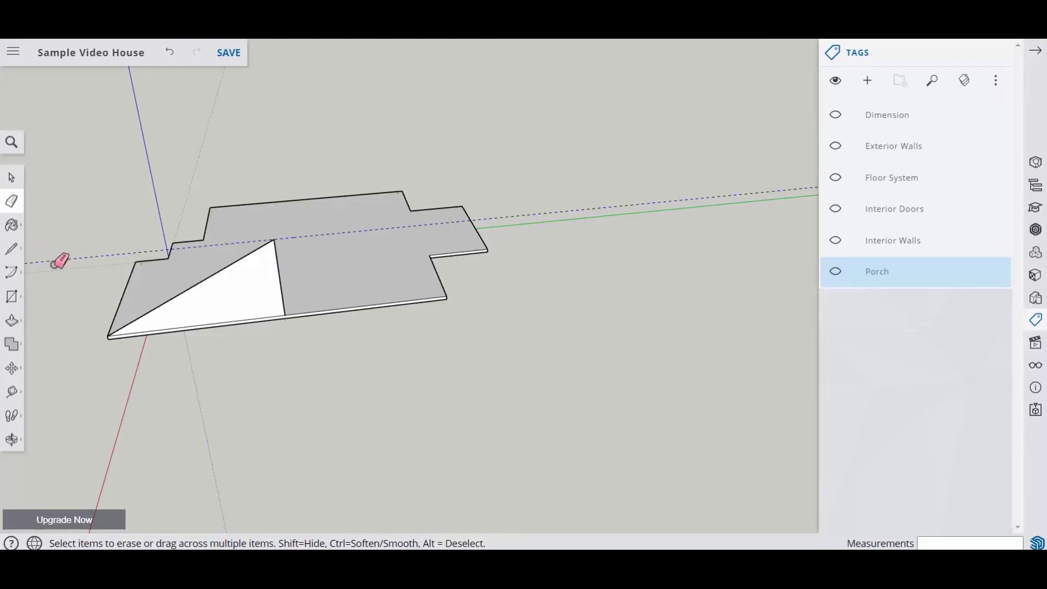
{"action": "scroll", "coordinate": [437, 304], "scroll_direction": "down", "scroll_amount": 3}
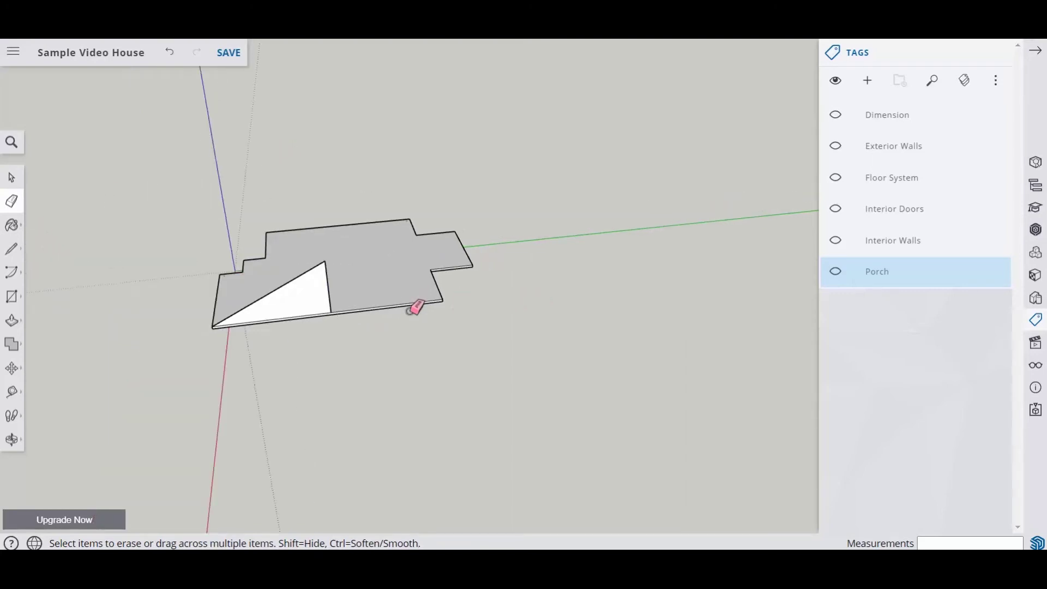
{"action": "mouse_move", "coordinate": [360, 284]}
{"action": "middle_mouse_down"}
{"action": "mouse_move", "coordinate": [300, 353]}
{"action": "mouse_move", "coordinate": [350, 311]}
{"action": "middle_mouse_up"}
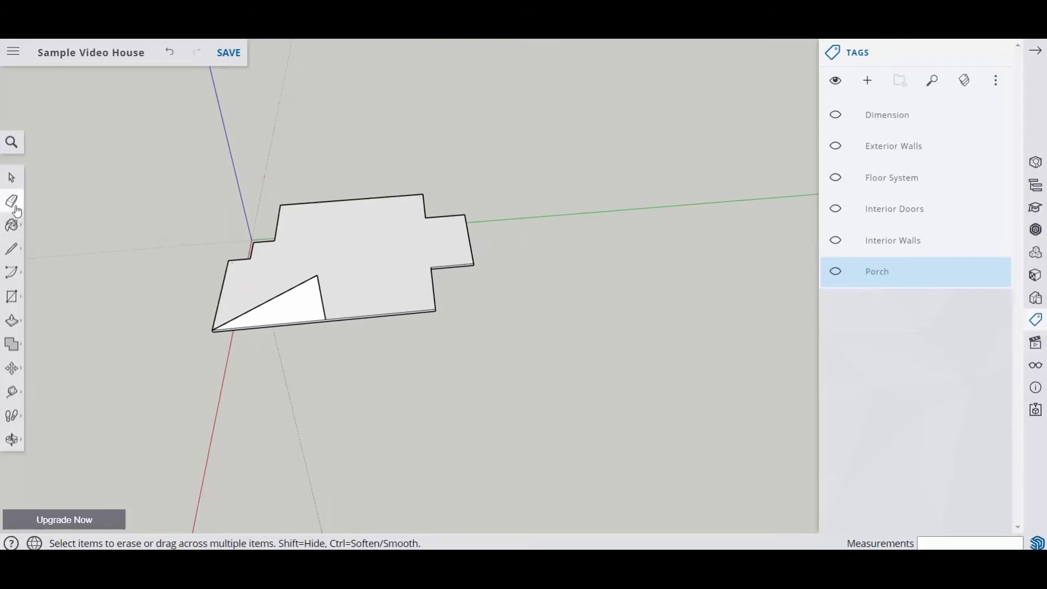
{"action": "left_click", "coordinate": [11, 177]}
{"action": "left_click", "coordinate": [367, 285]}
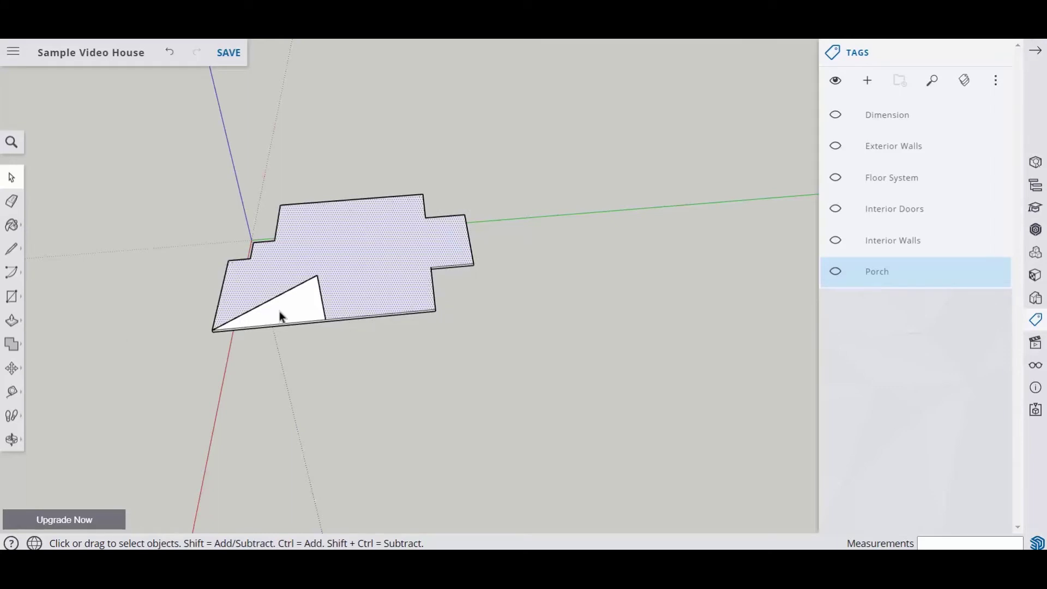
- Extrude the triangular slab face into sloped roof planes and orbit around to inspect them
{"action": "left_click", "coordinate": [12, 320]}
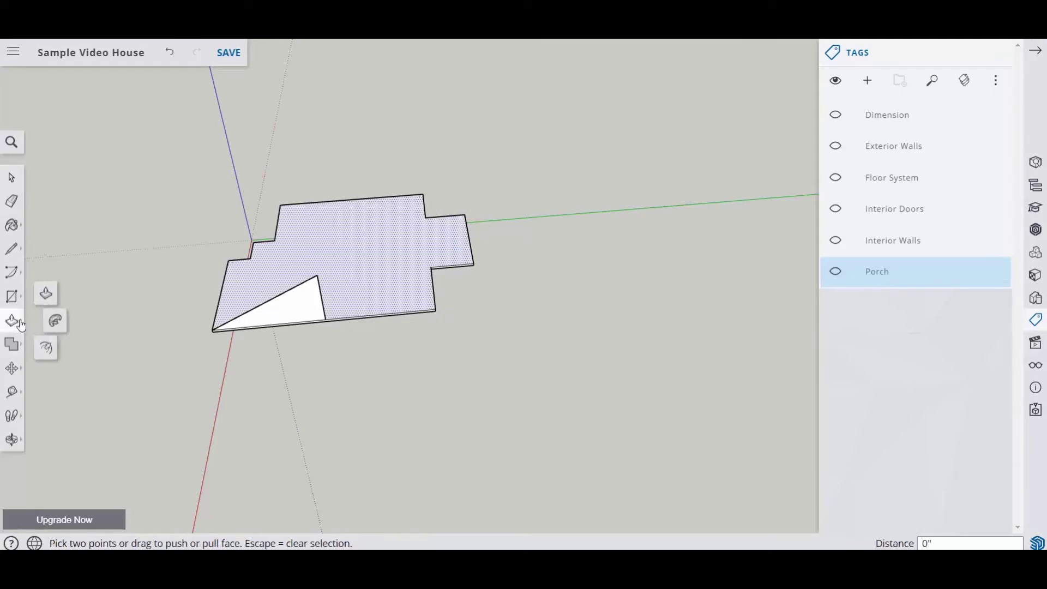
{"action": "left_click", "coordinate": [55, 322]}
{"action": "left_click", "coordinate": [284, 322]}
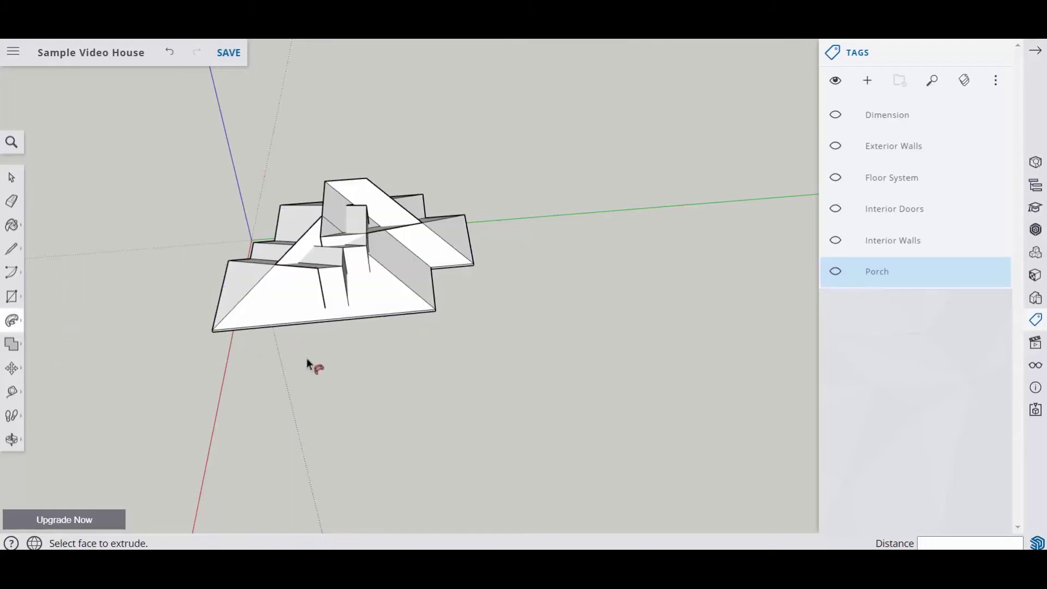
{"action": "key", "text": "o"}
{"action": "left_click_drag", "start_coordinate": [271, 367], "coordinate": [546, 317]}
{"action": "middle_click_drag", "start_coordinate": [545, 317], "coordinate": [468, 362]}
{"action": "middle_click_drag", "start_coordinate": [423, 427], "coordinate": [478, 385]}
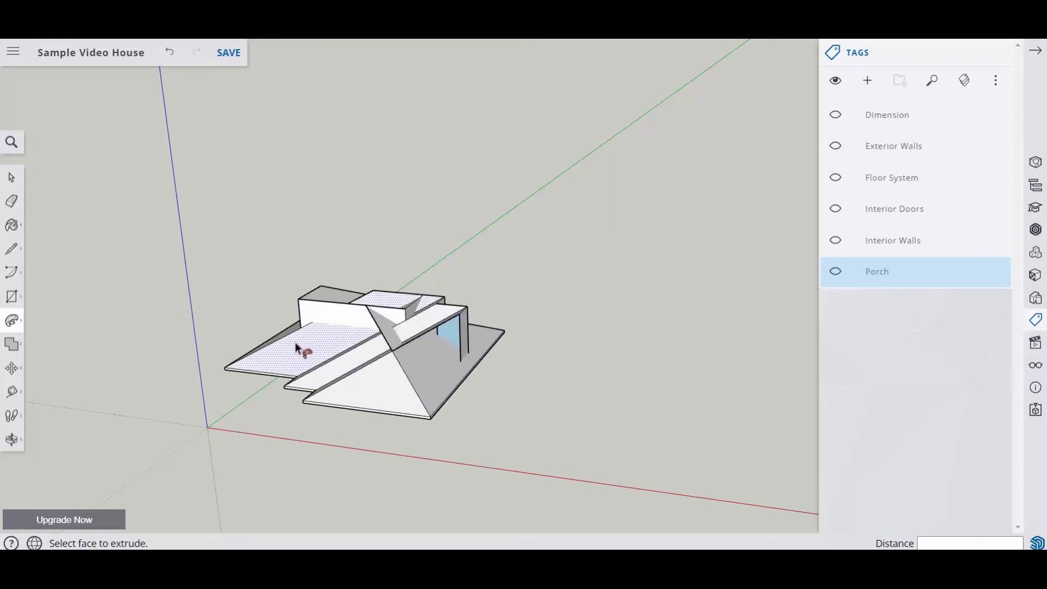
{"action": "middle_click_drag", "start_coordinate": [295, 414], "coordinate": [413, 455]}
{"action": "middle_click_drag", "start_coordinate": [467, 432], "coordinate": [270, 374]}
- Box-select the whole roof and run Intersect Faces With Selection, undoing and repeating it once
{"action": "left_click", "coordinate": [12, 178]}
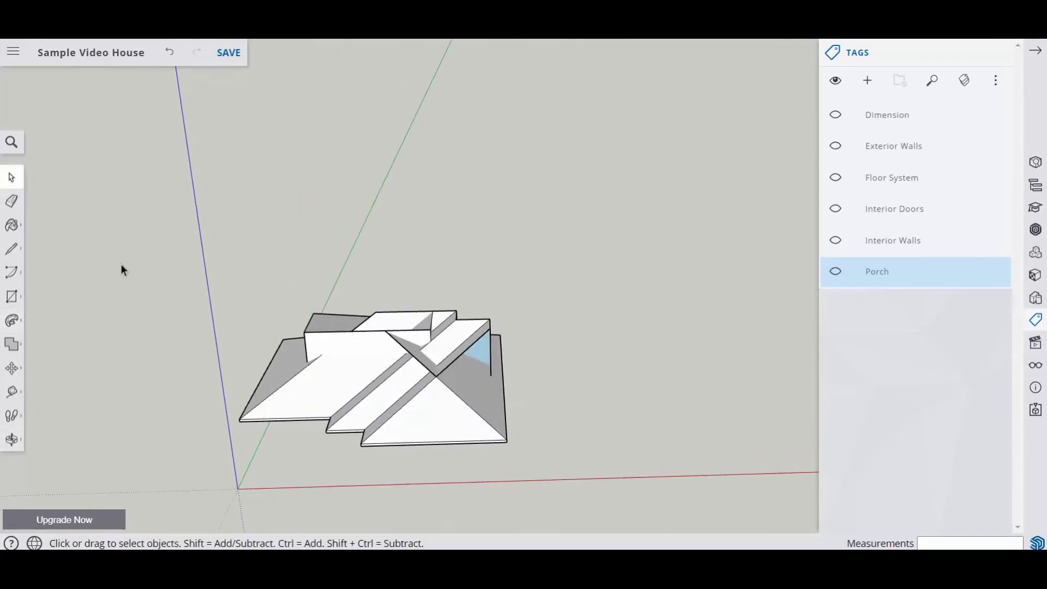
{"action": "left_click_drag", "start_coordinate": [195, 290], "coordinate": [566, 476]}
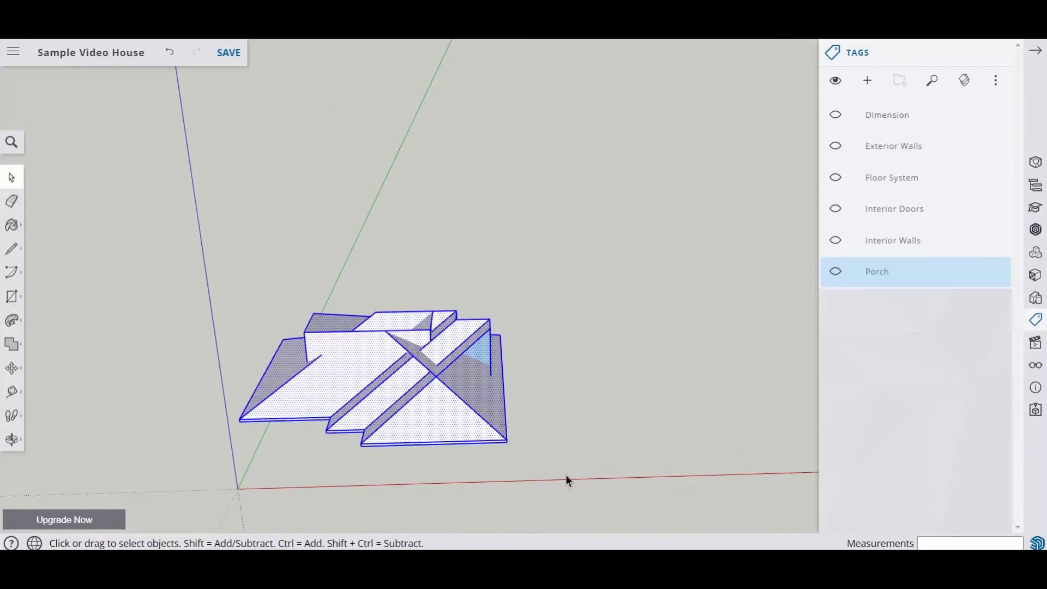
{"action": "right_click", "coordinate": [425, 415]}
{"action": "mouse_move", "coordinate": [437, 416]}
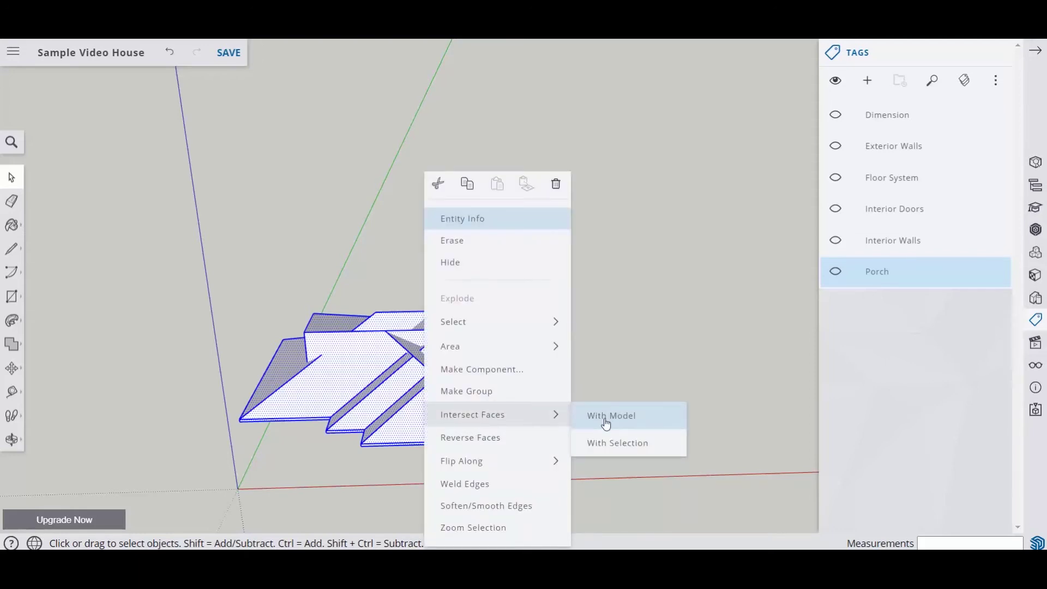
{"action": "left_click", "coordinate": [615, 446]}
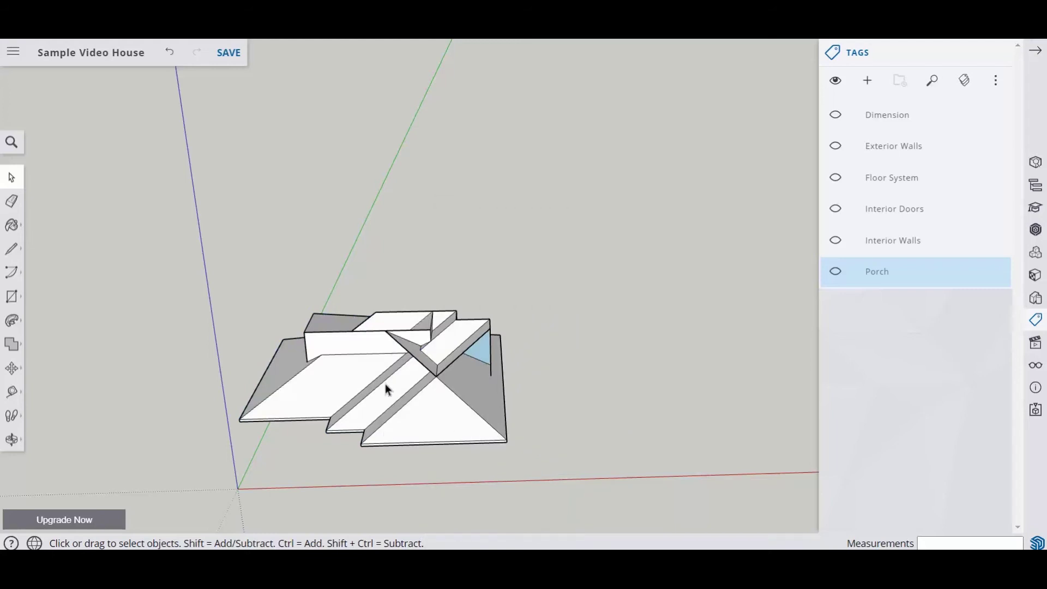
{"action": "left_click", "coordinate": [172, 57]}
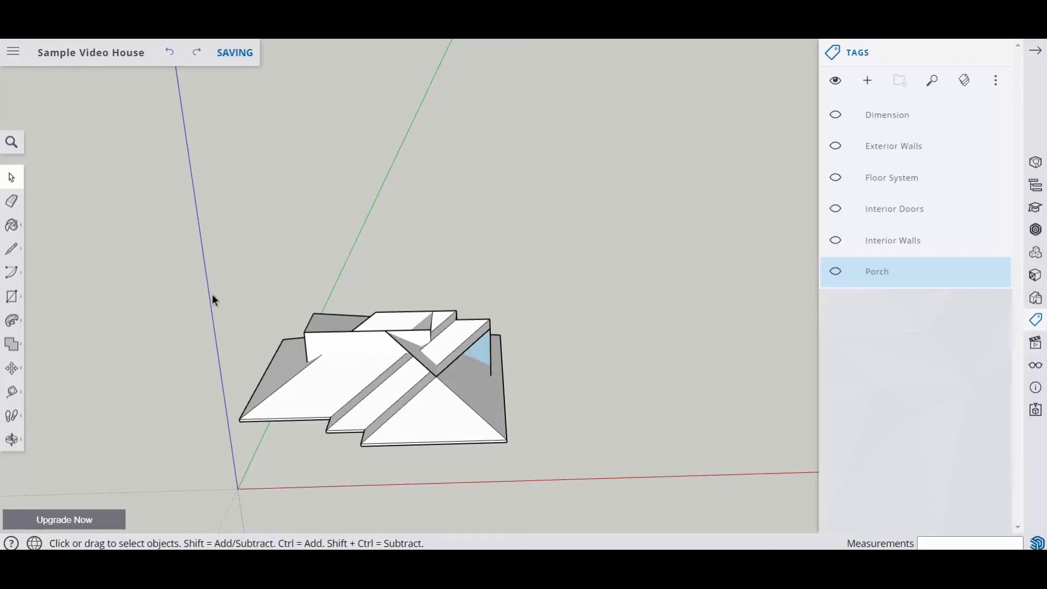
{"action": "left_click_drag", "start_coordinate": [211, 294], "coordinate": [567, 472]}
{"action": "right_click", "coordinate": [434, 428]}
{"action": "mouse_move", "coordinate": [456, 417]}
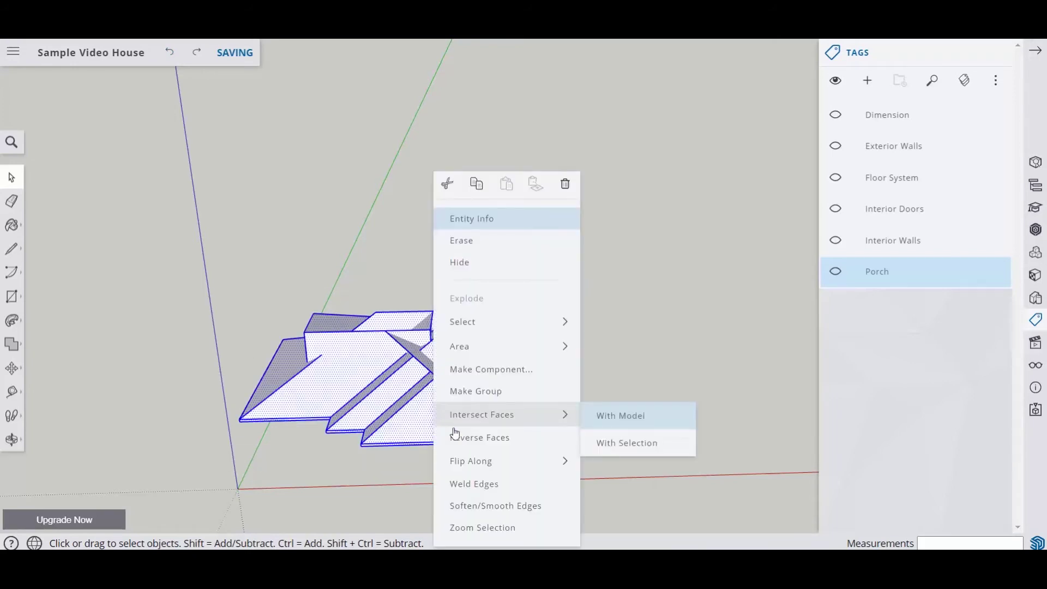
{"action": "left_click", "coordinate": [625, 450]}
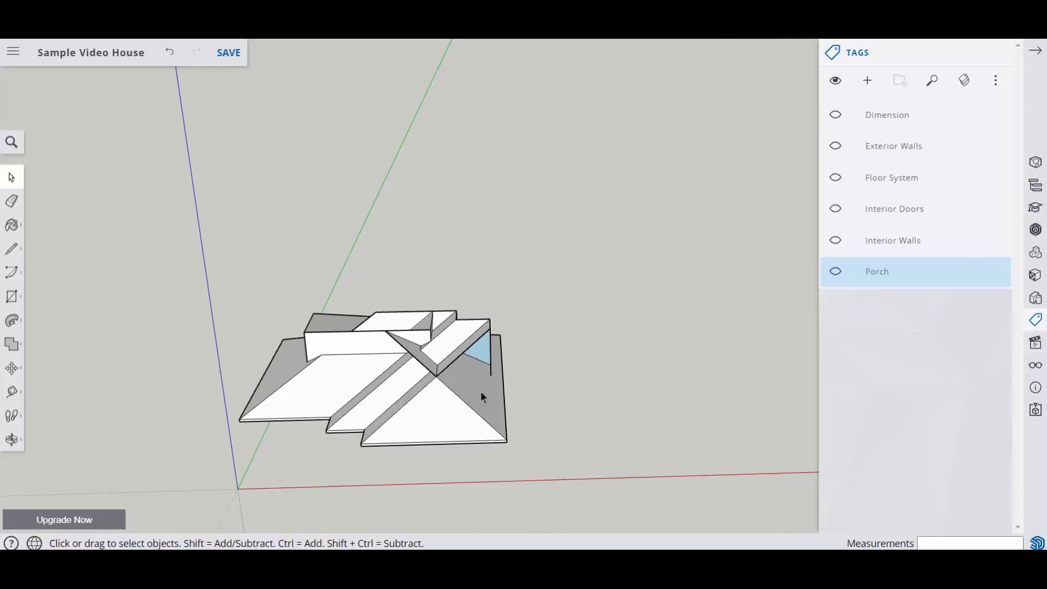
- Erase the porch wall's right edge and its leftover panel poking through the roof
{"action": "middle_click_drag", "start_coordinate": [401, 383], "coordinate": [325, 398]}
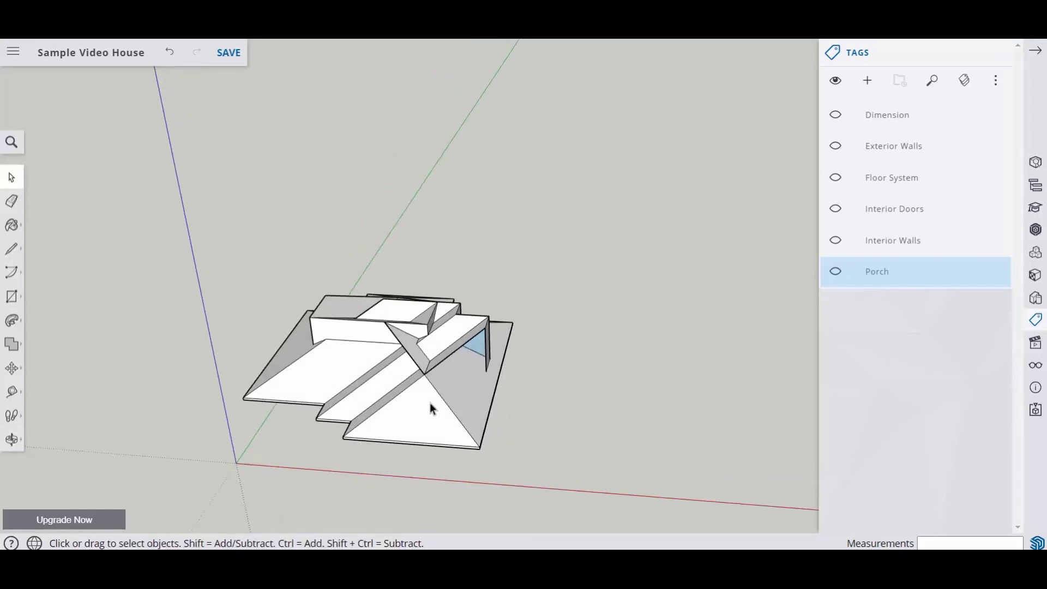
{"action": "middle_click_drag", "start_coordinate": [477, 386], "coordinate": [367, 391]}
{"action": "left_click", "coordinate": [11, 204]}
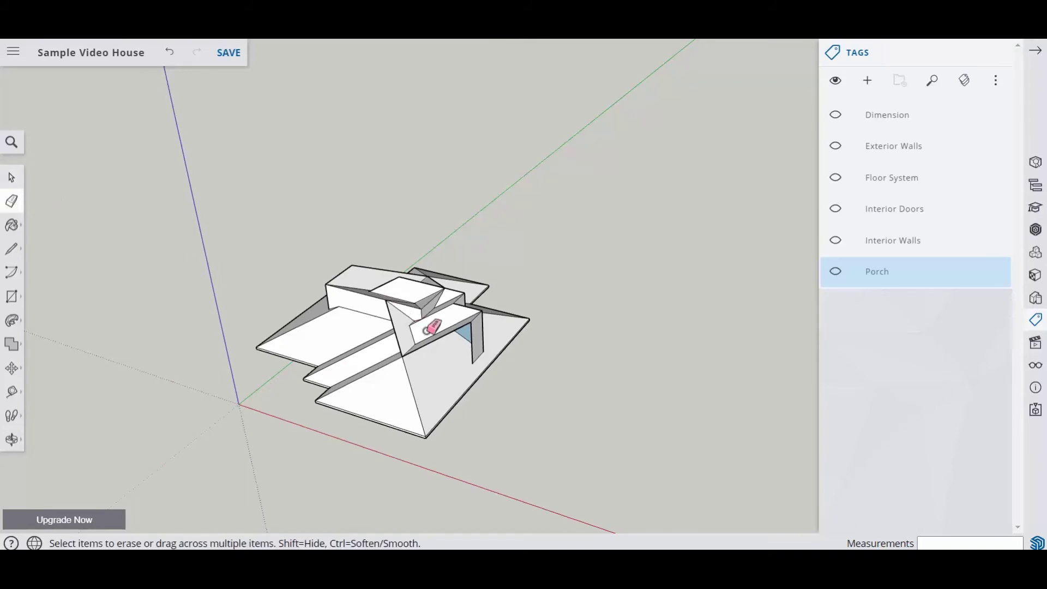
{"action": "scroll", "coordinate": [475, 352], "scroll_direction": "up", "scroll_amount": 2}
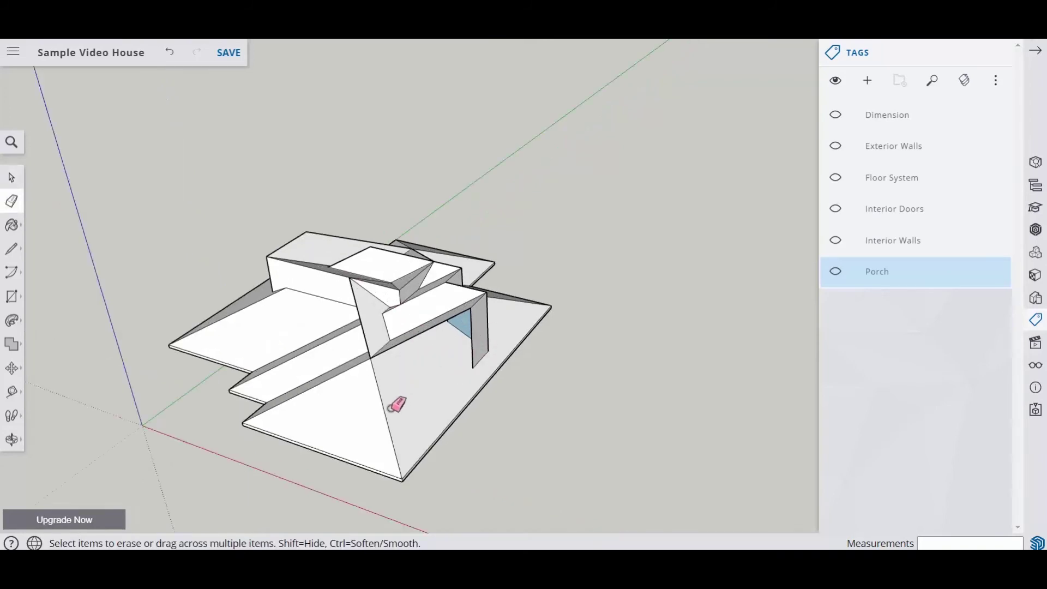
{"action": "mouse_move", "coordinate": [369, 439]}
{"action": "middle_mouse_down"}
{"action": "mouse_move", "coordinate": [476, 404]}
{"action": "mouse_move", "coordinate": [481, 423]}
{"action": "middle_mouse_up"}
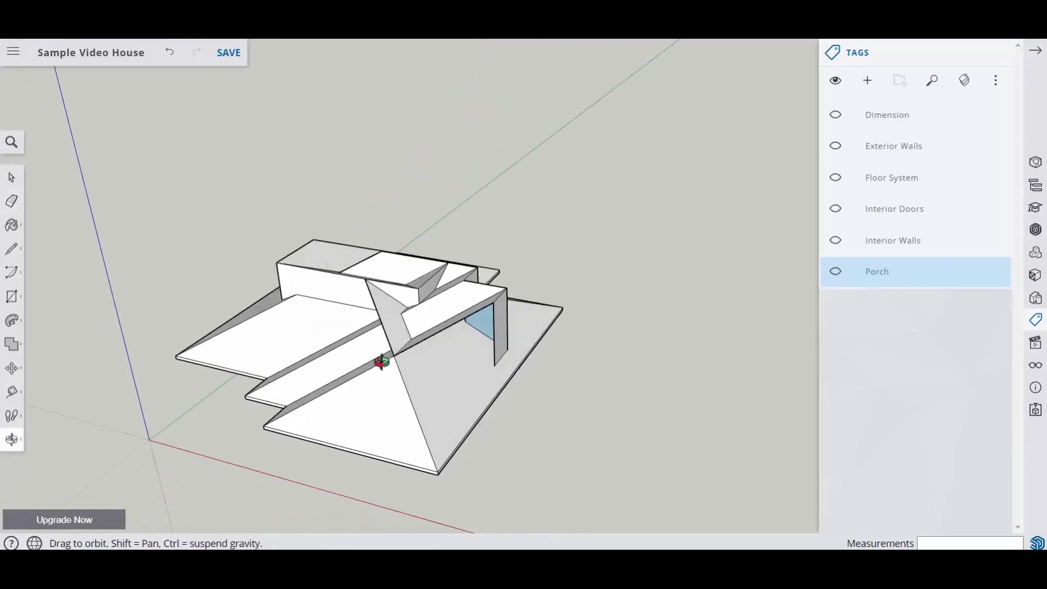
{"action": "left_click_drag", "start_coordinate": [381, 363], "coordinate": [485, 334]}
{"action": "key", "text": "e"}
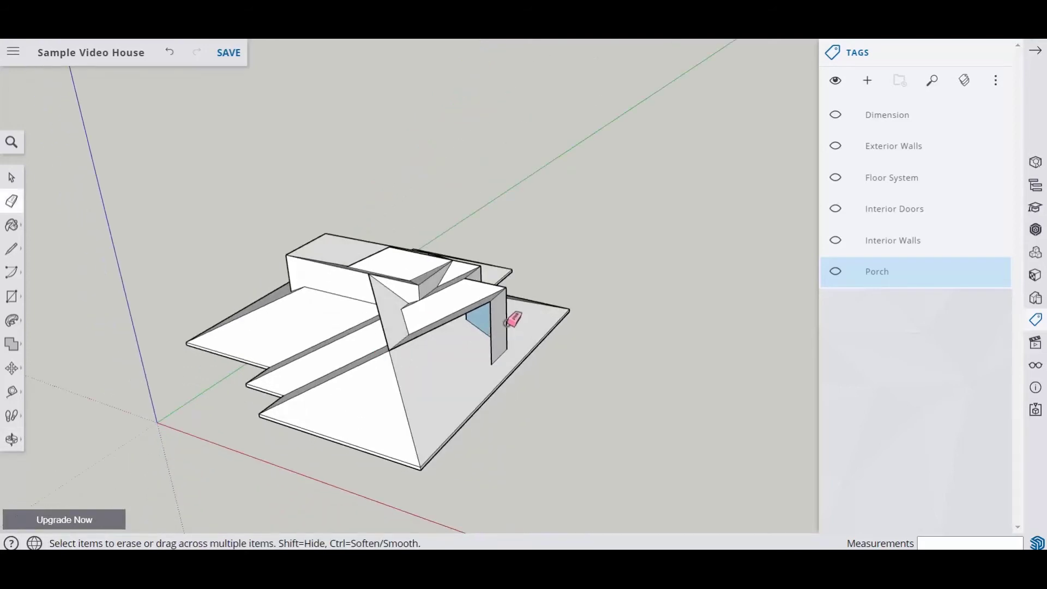
{"action": "left_click", "coordinate": [507, 323]}
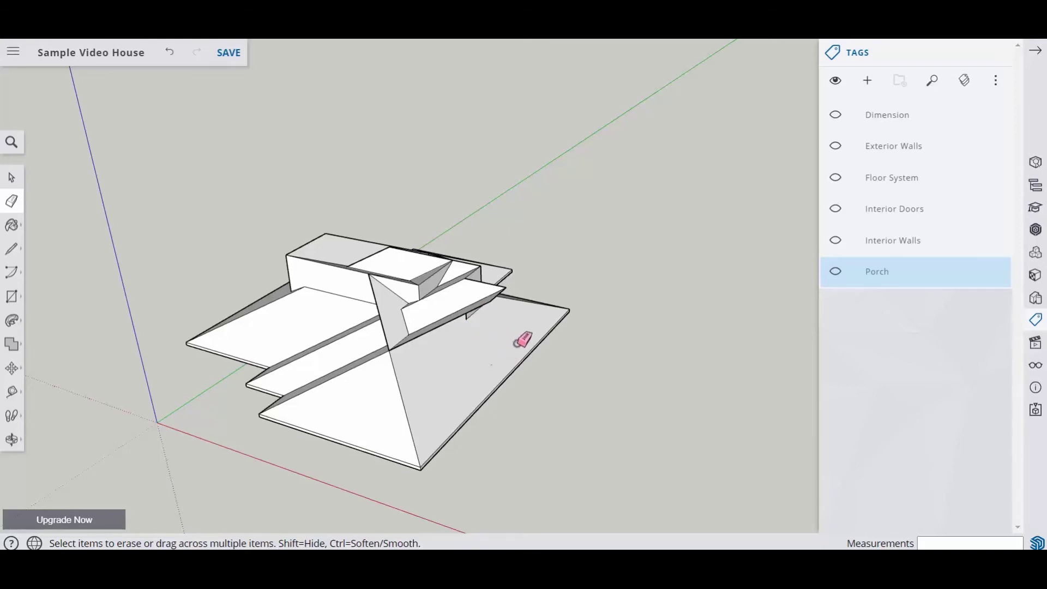
- Erase the stray dormer's lower-left edge, then orbit to check the roof
{"action": "scroll", "coordinate": [502, 359], "scroll_direction": "up", "scroll_amount": 3}
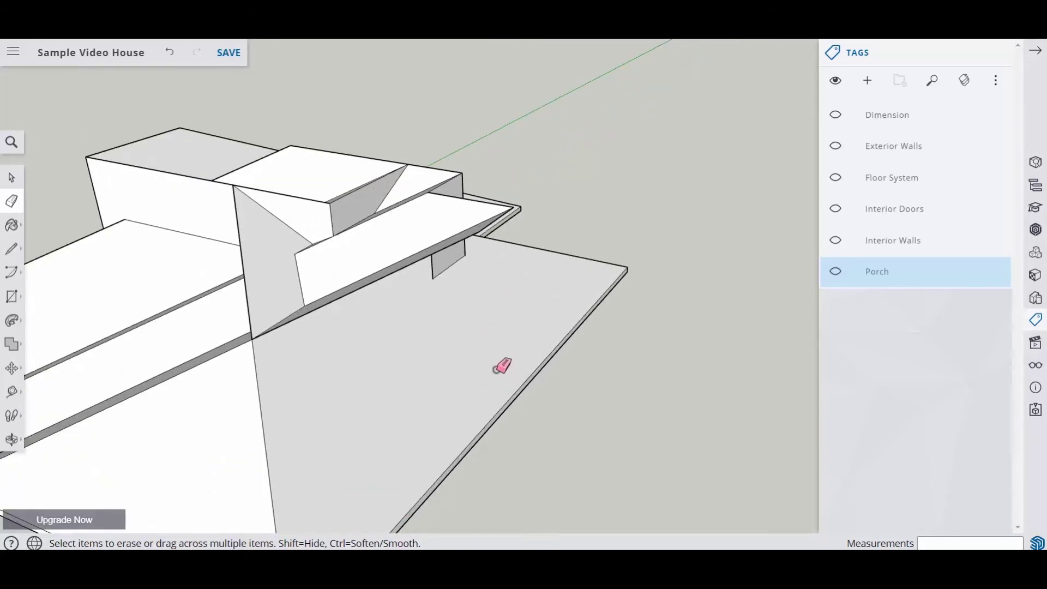
{"action": "scroll", "coordinate": [495, 323], "scroll_direction": "down", "scroll_amount": 2}
{"action": "mouse_move", "coordinate": [496, 325]}
{"action": "middle_mouse_down"}
{"action": "mouse_move", "coordinate": [442, 344]}
{"action": "mouse_move", "coordinate": [462, 325]}
{"action": "mouse_move", "coordinate": [367, 346]}
{"action": "mouse_move", "coordinate": [458, 281]}
{"action": "mouse_move", "coordinate": [303, 303]}
{"action": "middle_mouse_up"}
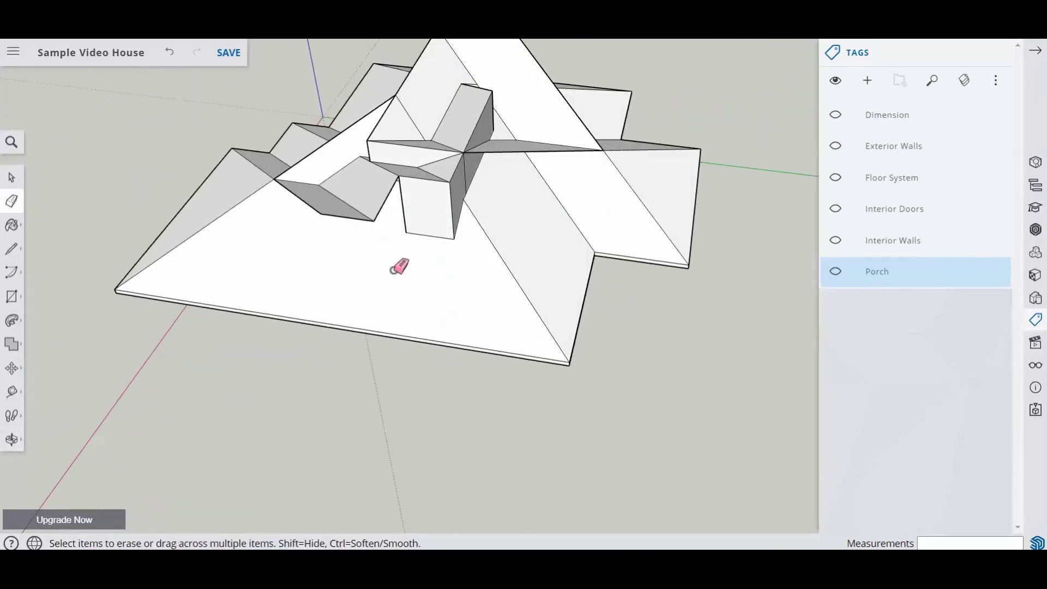
{"action": "left_click", "coordinate": [312, 205]}
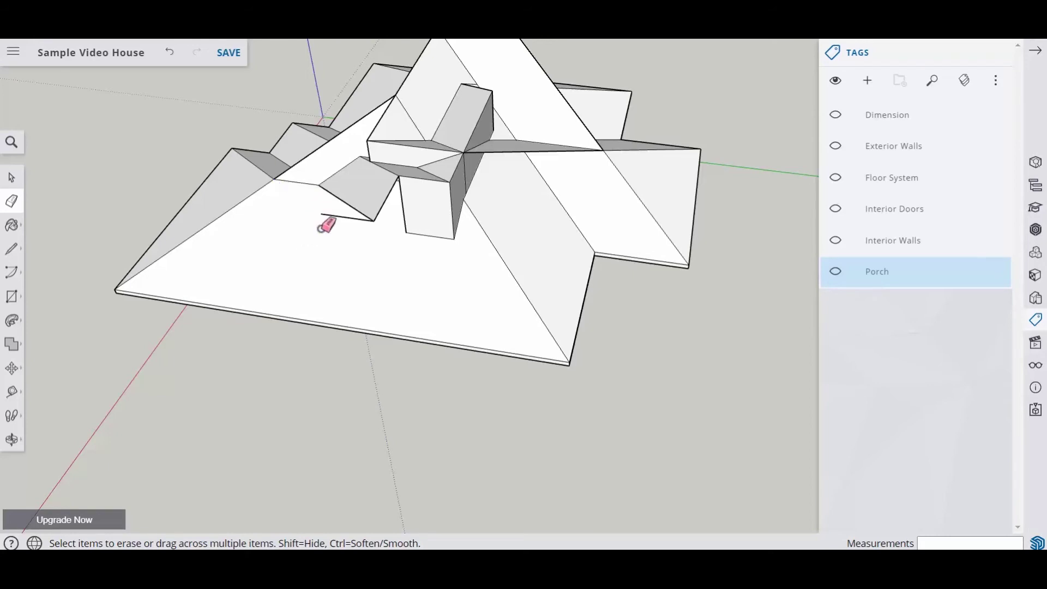
{"action": "mouse_move", "coordinate": [342, 229]}
{"action": "middle_mouse_down"}
{"action": "mouse_move", "coordinate": [343, 238]}
{"action": "mouse_move", "coordinate": [480, 252]}
{"action": "mouse_move", "coordinate": [449, 273]}
{"action": "mouse_move", "coordinate": [459, 290]}
{"action": "mouse_move", "coordinate": [374, 269]}
{"action": "mouse_move", "coordinate": [395, 247]}
{"action": "mouse_move", "coordinate": [338, 276]}
{"action": "mouse_move", "coordinate": [434, 276]}
{"action": "mouse_move", "coordinate": [416, 274]}
{"action": "mouse_move", "coordinate": [464, 234]}
{"action": "middle_mouse_up"}
- Erase the leftover block's vertical, horizontal and diagonal edges on the left roof slope
{"action": "left_click", "coordinate": [464, 226]}
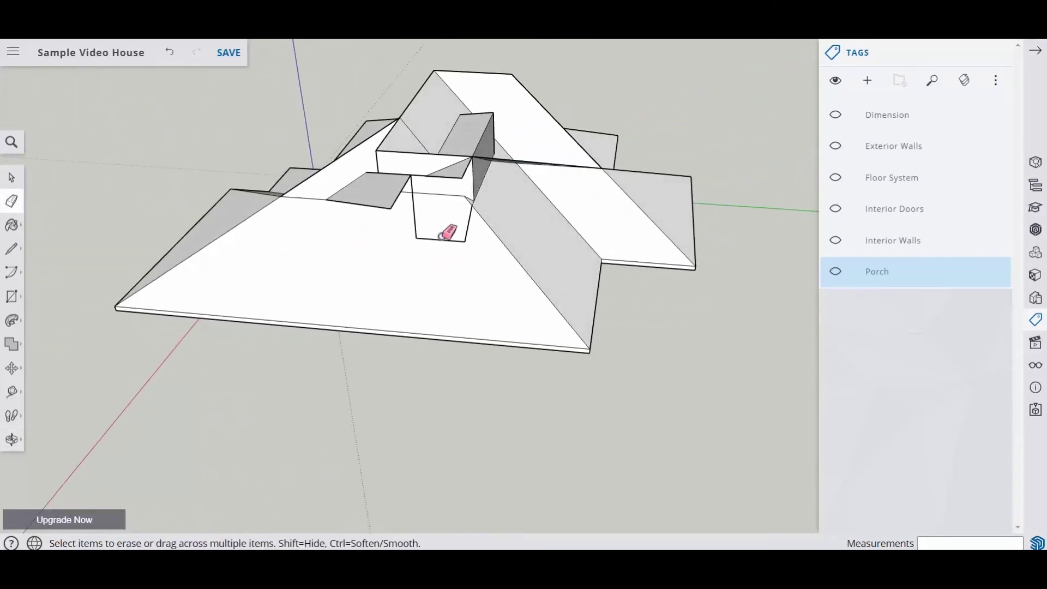
{"action": "left_click", "coordinate": [420, 235]}
{"action": "left_click", "coordinate": [428, 239]}
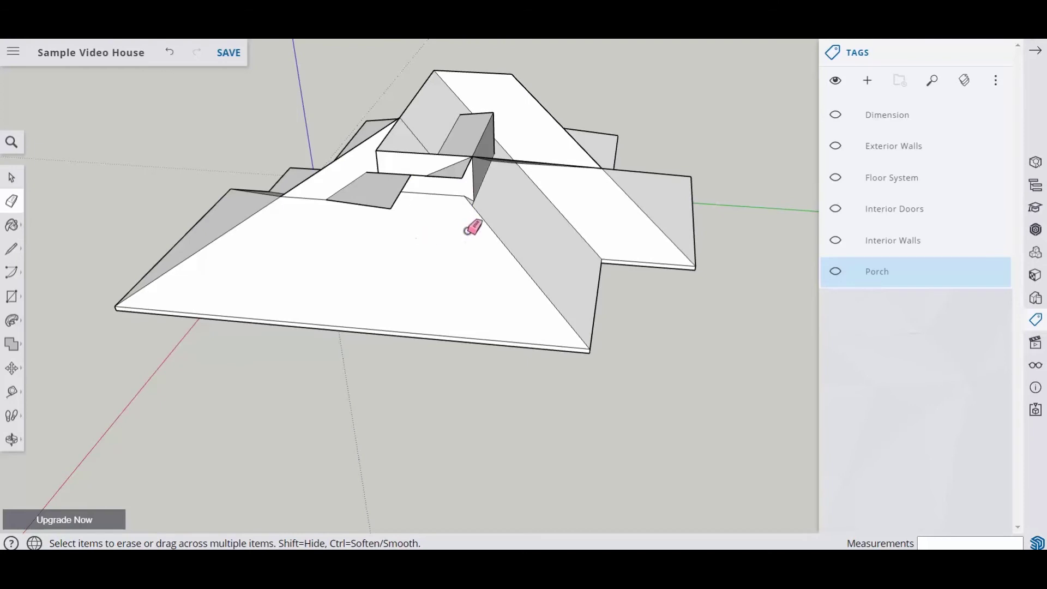
{"action": "mouse_move", "coordinate": [464, 226]}
{"action": "middle_mouse_down"}
{"action": "mouse_move", "coordinate": [346, 215]}
{"action": "mouse_move", "coordinate": [400, 219]}
{"action": "mouse_move", "coordinate": [393, 250]}
{"action": "mouse_move", "coordinate": [373, 223]}
{"action": "middle_mouse_up"}
{"action": "left_click", "coordinate": [362, 223]}
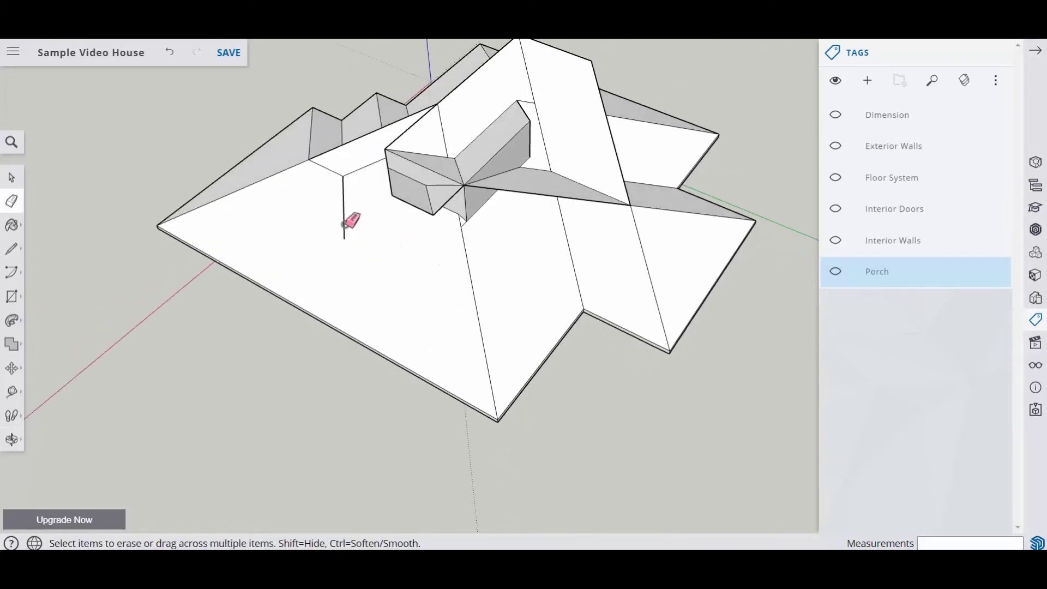
{"action": "left_click", "coordinate": [345, 224]}
{"action": "mouse_move", "coordinate": [323, 229]}
{"action": "middle_mouse_down"}
{"action": "mouse_move", "coordinate": [442, 225]}
{"action": "mouse_move", "coordinate": [329, 290]}
{"action": "mouse_move", "coordinate": [373, 319]}
{"action": "mouse_move", "coordinate": [427, 289]}
{"action": "mouse_move", "coordinate": [393, 341]}
{"action": "mouse_move", "coordinate": [456, 309]}
{"action": "mouse_move", "coordinate": [338, 363]}
{"action": "middle_mouse_up"}
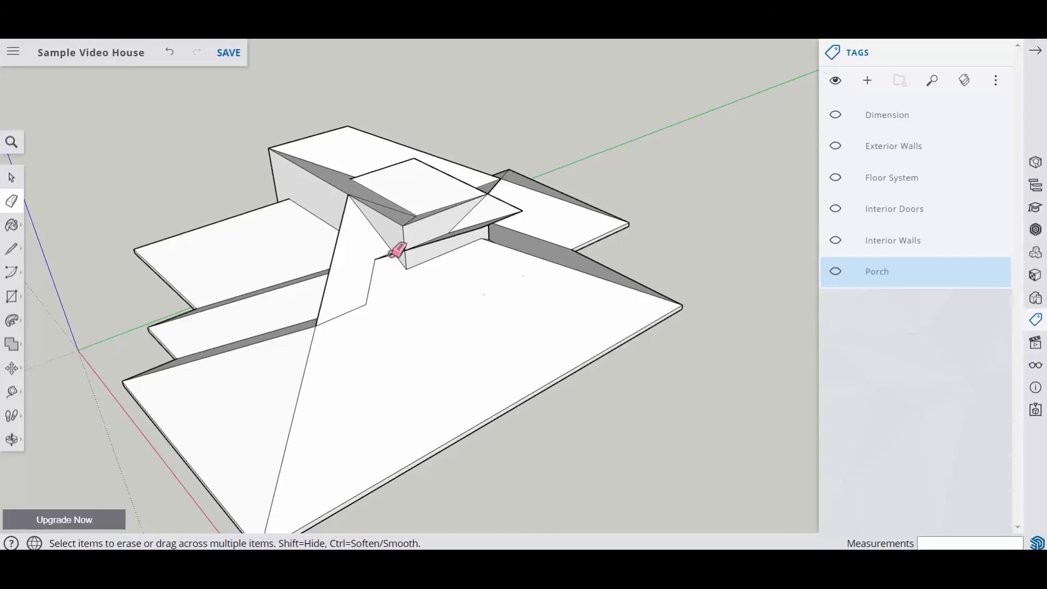
- Remove stray edges at the porch roof junction, undoing an accidentally erased porch face
{"action": "mouse_move", "coordinate": [416, 288]}
{"action": "middle_mouse_down"}
{"action": "mouse_move", "coordinate": [432, 345]}
{"action": "mouse_move", "coordinate": [441, 299]}
{"action": "middle_mouse_up"}
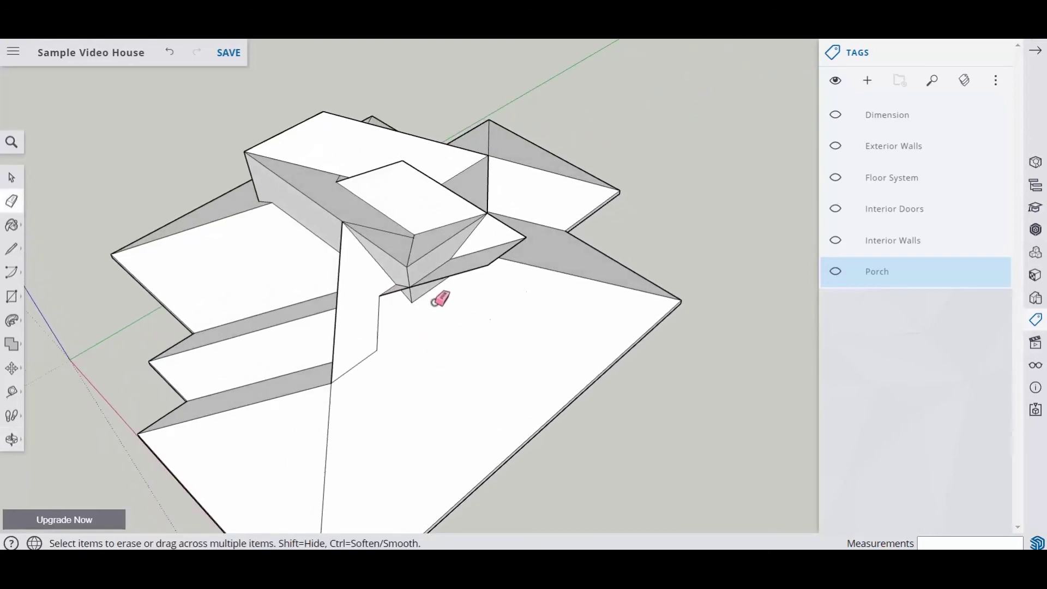
{"action": "left_click", "coordinate": [465, 273]}
{"action": "left_click", "coordinate": [503, 255]}
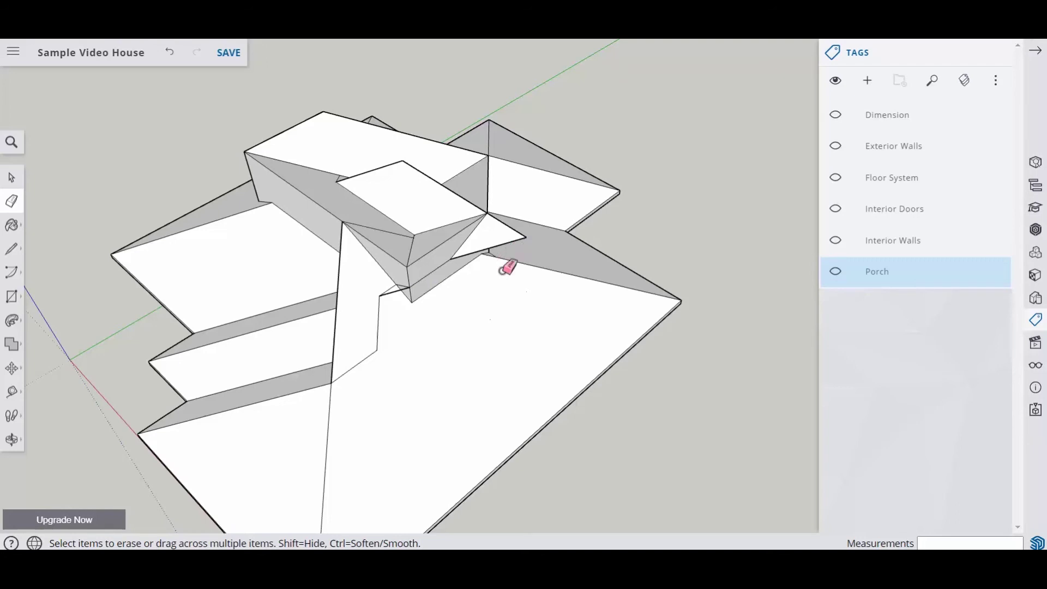
{"action": "middle_click_drag", "start_coordinate": [398, 317], "coordinate": [398, 304]}
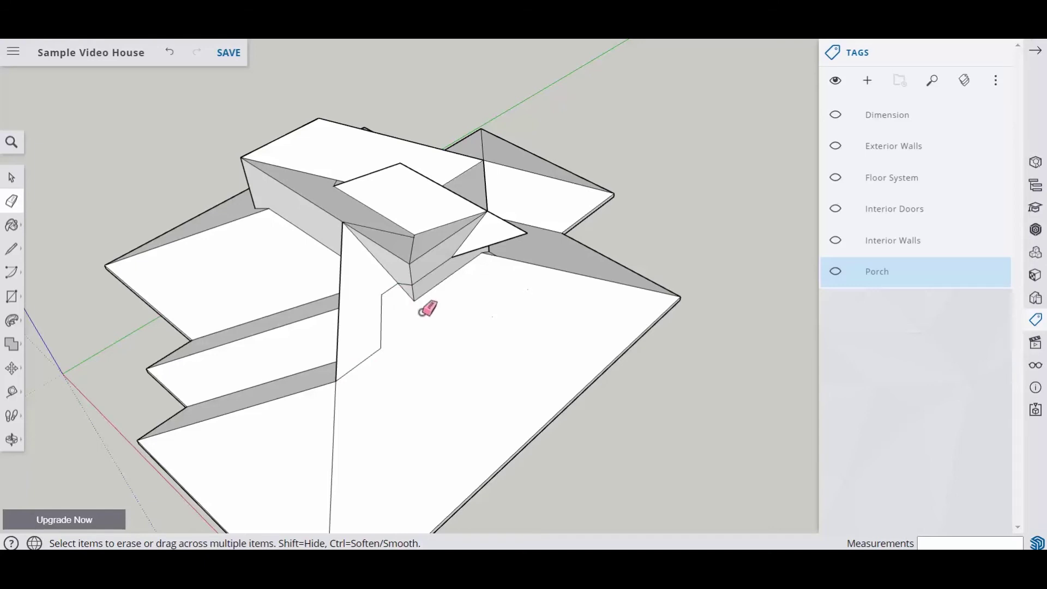
{"action": "left_click", "coordinate": [431, 291]}
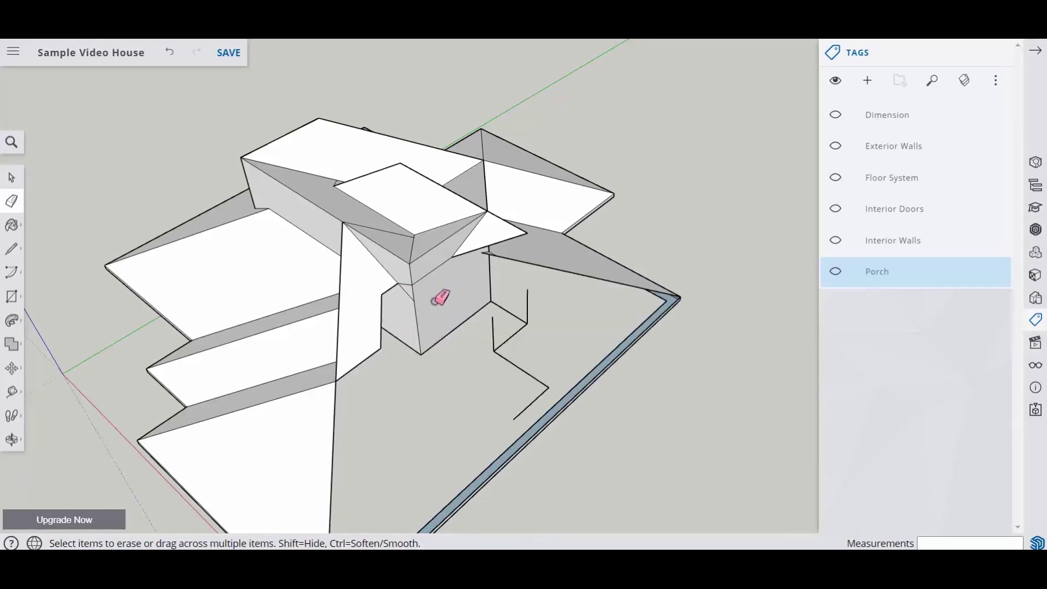
{"action": "left_click", "coordinate": [170, 53]}
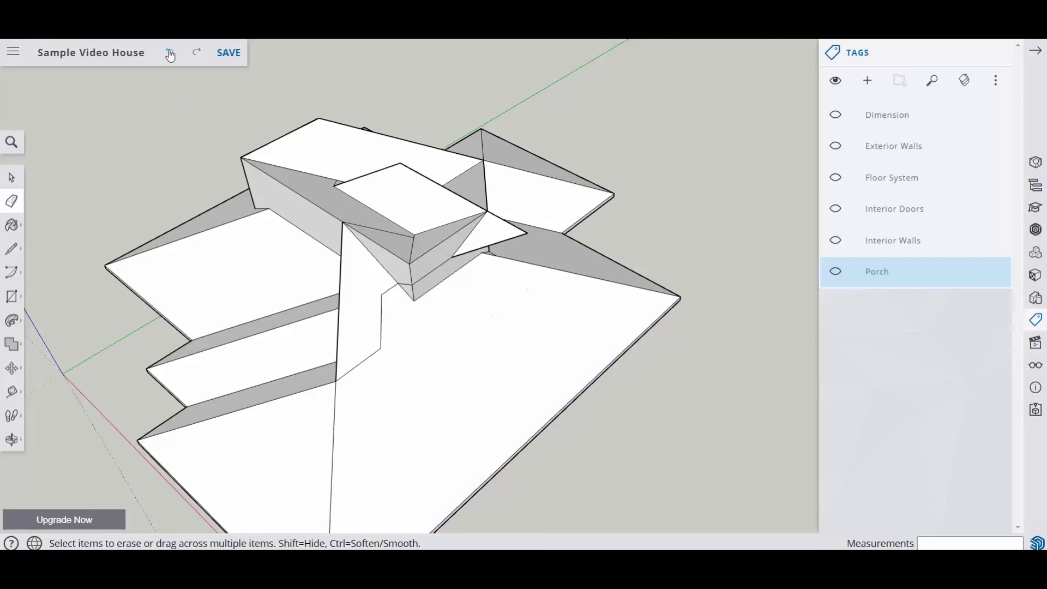
{"action": "left_click", "coordinate": [338, 351]}
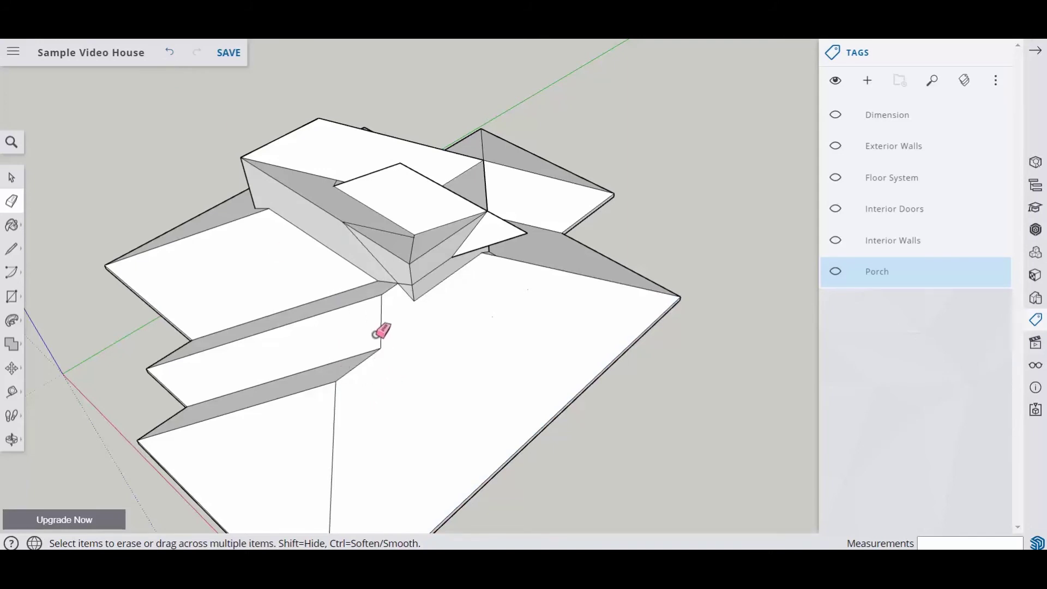
{"action": "mouse_move", "coordinate": [363, 336]}
{"action": "middle_mouse_down"}
{"action": "mouse_move", "coordinate": [313, 262]}
{"action": "mouse_move", "coordinate": [327, 251]}
{"action": "mouse_move", "coordinate": [351, 281]}
{"action": "mouse_move", "coordinate": [475, 283]}
{"action": "mouse_move", "coordinate": [456, 283]}
{"action": "mouse_move", "coordinate": [500, 254]}
{"action": "mouse_move", "coordinate": [362, 243]}
{"action": "mouse_move", "coordinate": [442, 215]}
{"action": "mouse_move", "coordinate": [442, 226]}
{"action": "middle_mouse_up"}
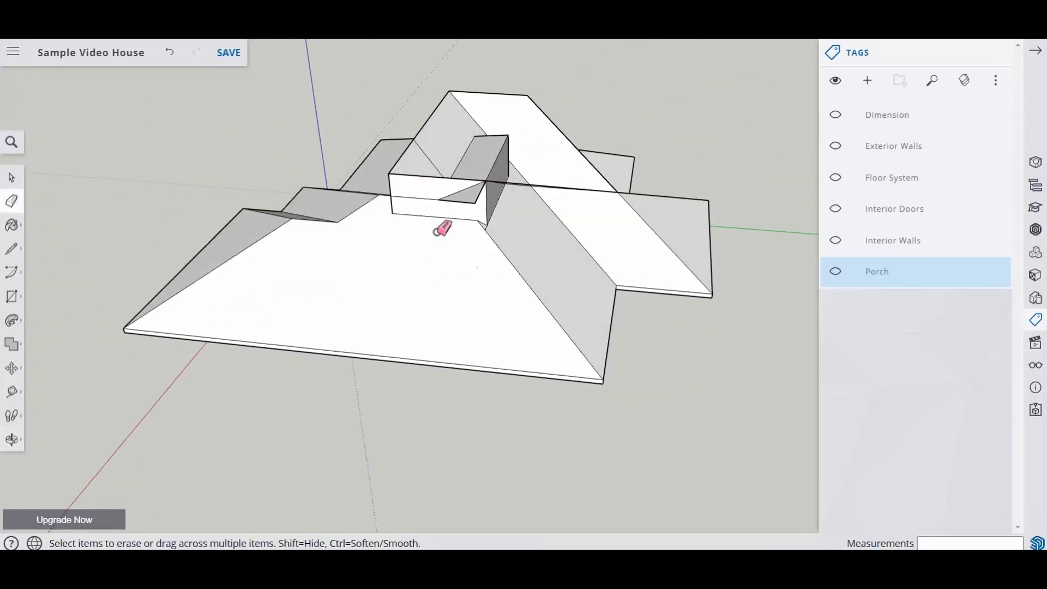
- Erase the extra edges on the dormer roof and front, undoing one wrong deletion
{"action": "left_click", "coordinate": [474, 201]}
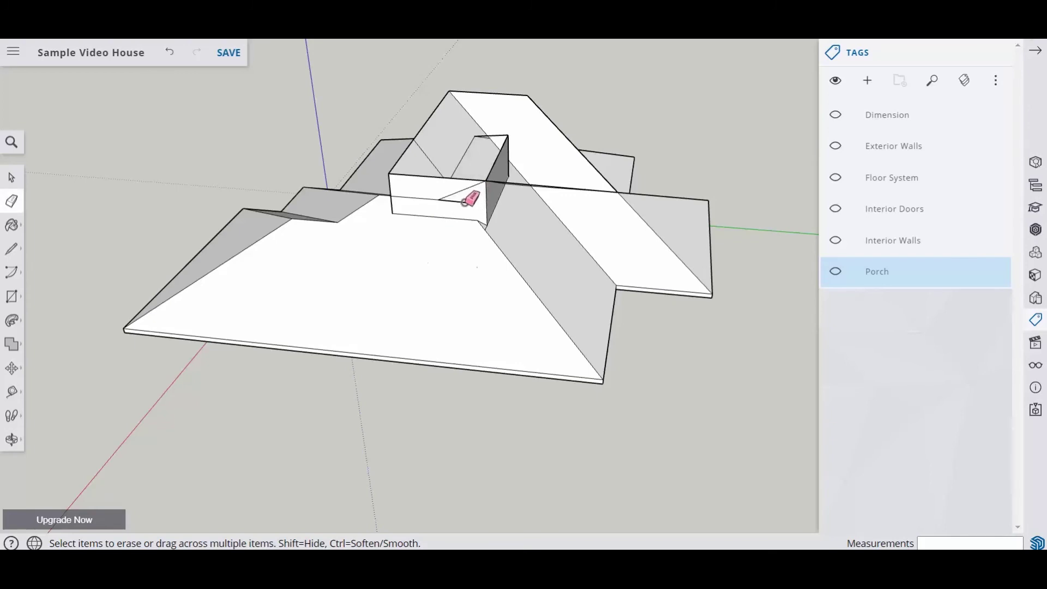
{"action": "left_click", "coordinate": [463, 202]}
{"action": "mouse_move", "coordinate": [436, 212]}
{"action": "middle_mouse_down"}
{"action": "mouse_move", "coordinate": [561, 229]}
{"action": "mouse_move", "coordinate": [495, 285]}
{"action": "mouse_move", "coordinate": [561, 296]}
{"action": "middle_mouse_up"}
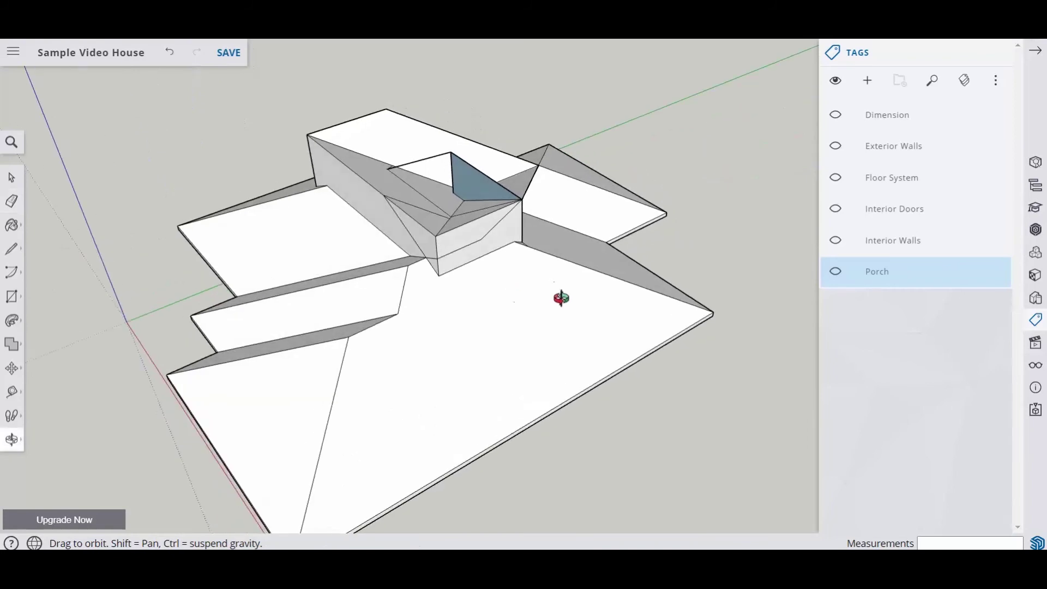
{"action": "left_click", "coordinate": [462, 225]}
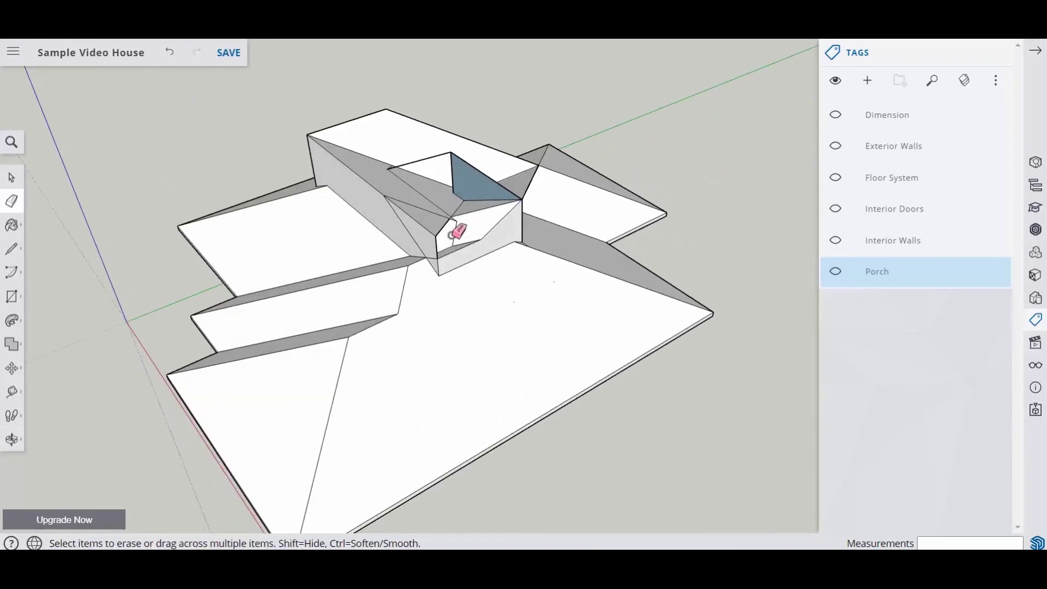
{"action": "mouse_move", "coordinate": [479, 215]}
{"action": "middle_mouse_down"}
{"action": "mouse_move", "coordinate": [360, 180]}
{"action": "mouse_move", "coordinate": [382, 202]}
{"action": "mouse_move", "coordinate": [508, 147]}
{"action": "middle_mouse_up"}
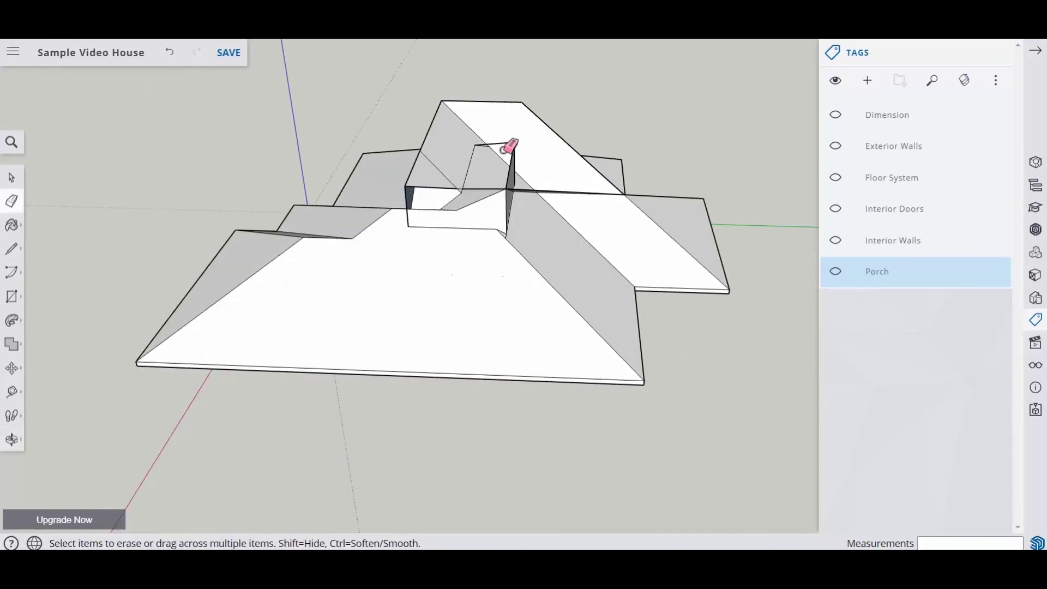
{"action": "scroll", "coordinate": [482, 157], "scroll_direction": "up", "scroll_amount": 2}
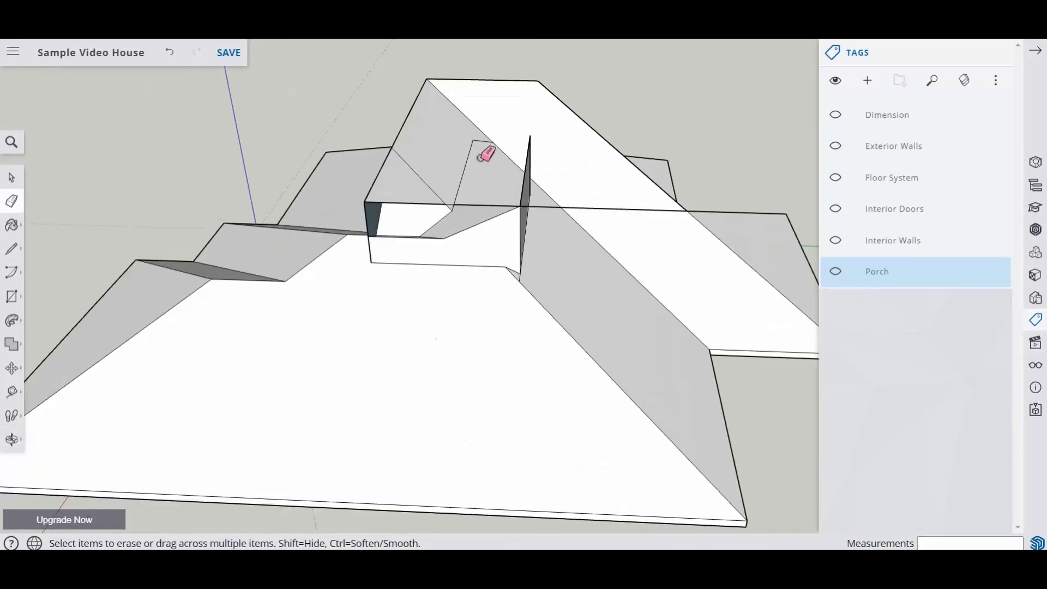
{"action": "middle_click_drag", "start_coordinate": [484, 170], "coordinate": [440, 283]}
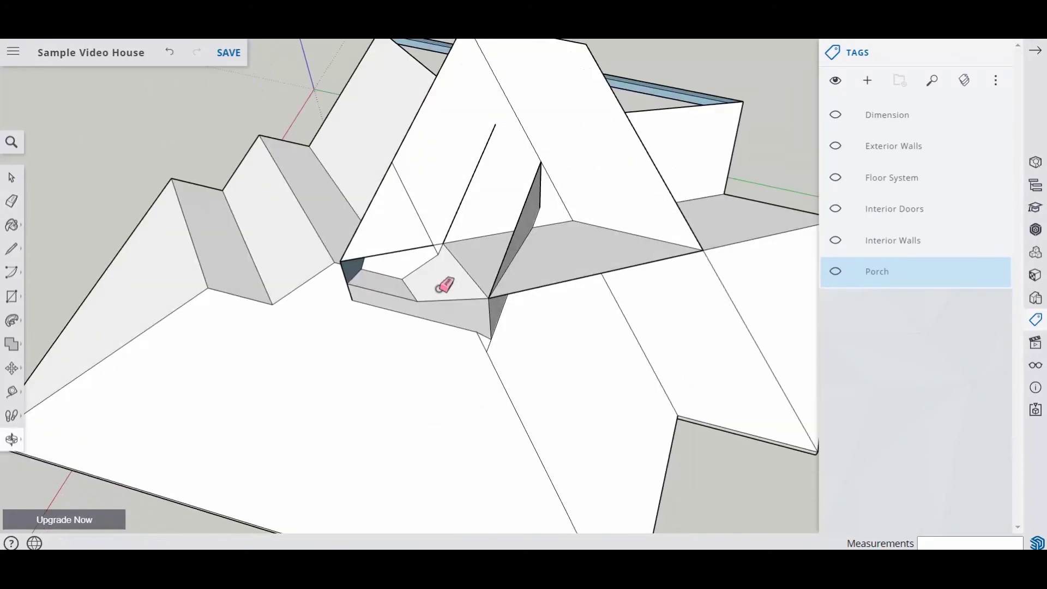
{"action": "left_click", "coordinate": [173, 56]}
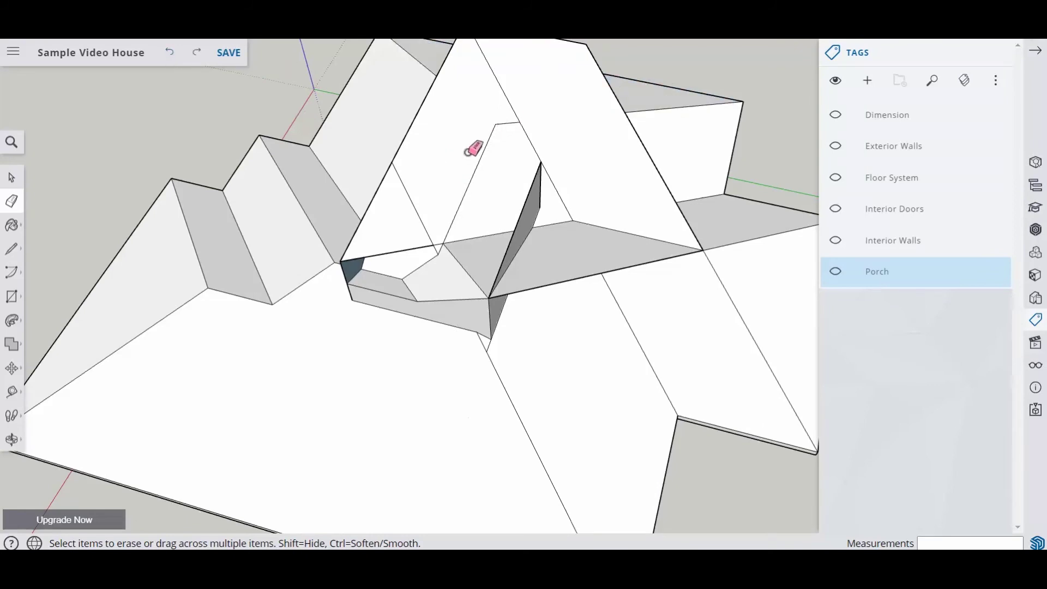
{"action": "left_click", "coordinate": [416, 127]}
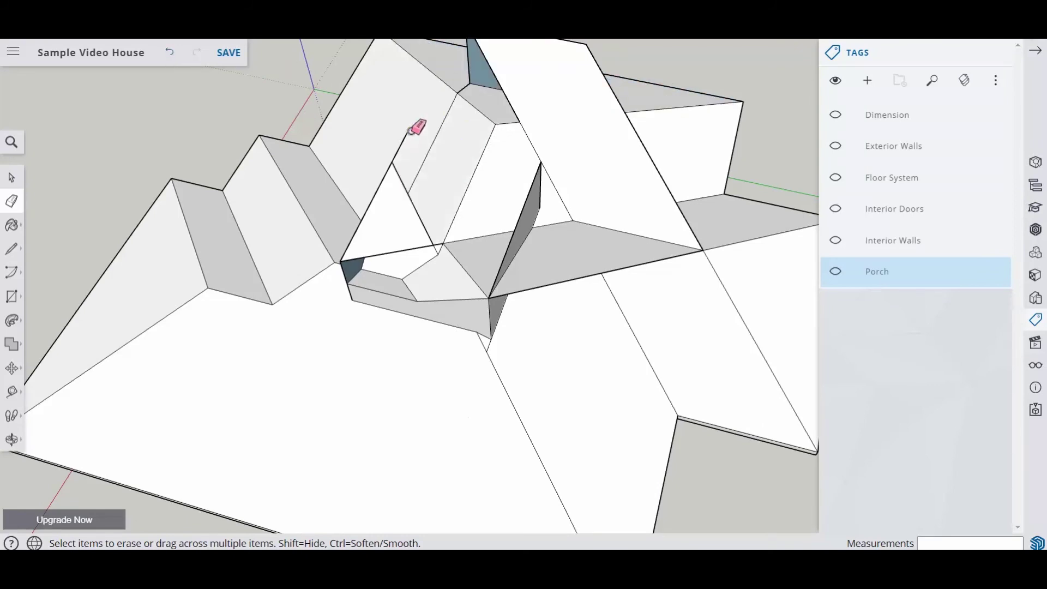
- Erase the remaining stray edges around the dark and light triangular roof faces
{"action": "mouse_move", "coordinate": [467, 147]}
{"action": "middle_mouse_down"}
{"action": "mouse_move", "coordinate": [487, 211]}
{"action": "mouse_move", "coordinate": [400, 271]}
{"action": "mouse_move", "coordinate": [468, 300]}
{"action": "mouse_move", "coordinate": [315, 318]}
{"action": "mouse_move", "coordinate": [276, 363]}
{"action": "middle_mouse_up"}
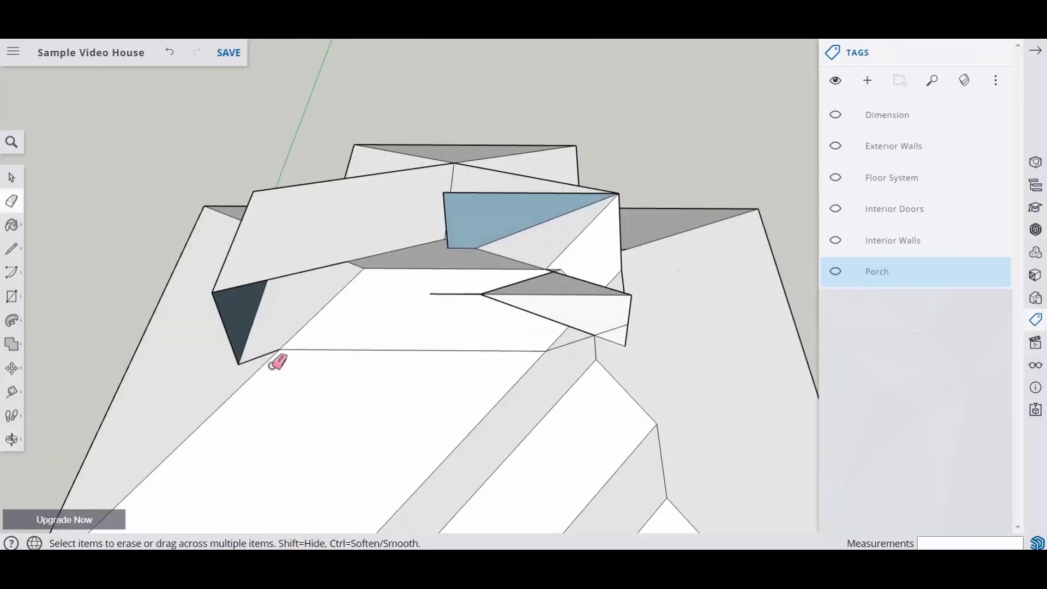
{"action": "left_click", "coordinate": [229, 344]}
{"action": "left_click", "coordinate": [250, 335]}
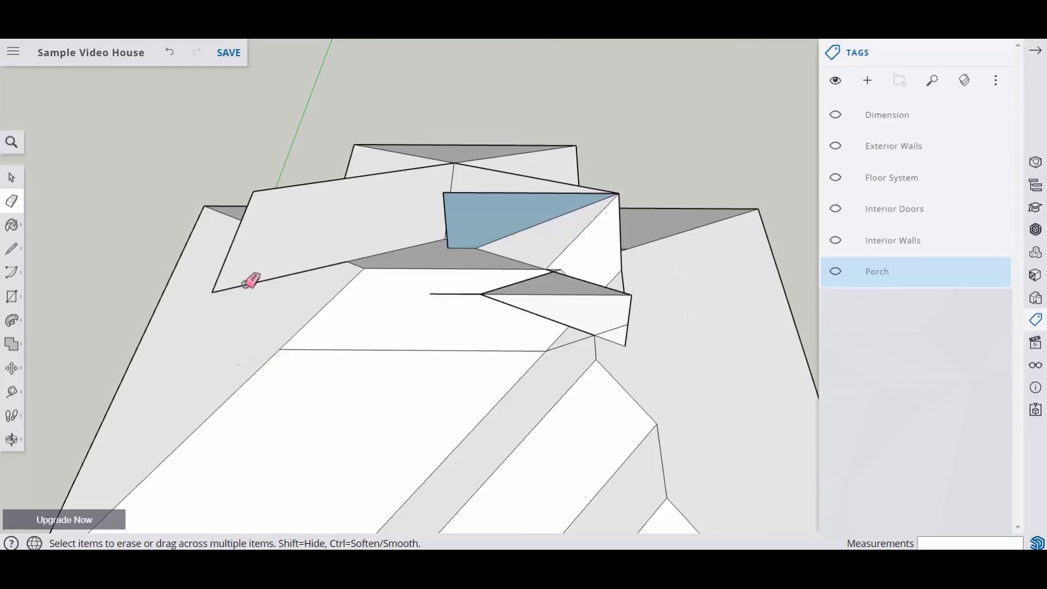
{"action": "left_click", "coordinate": [226, 266]}
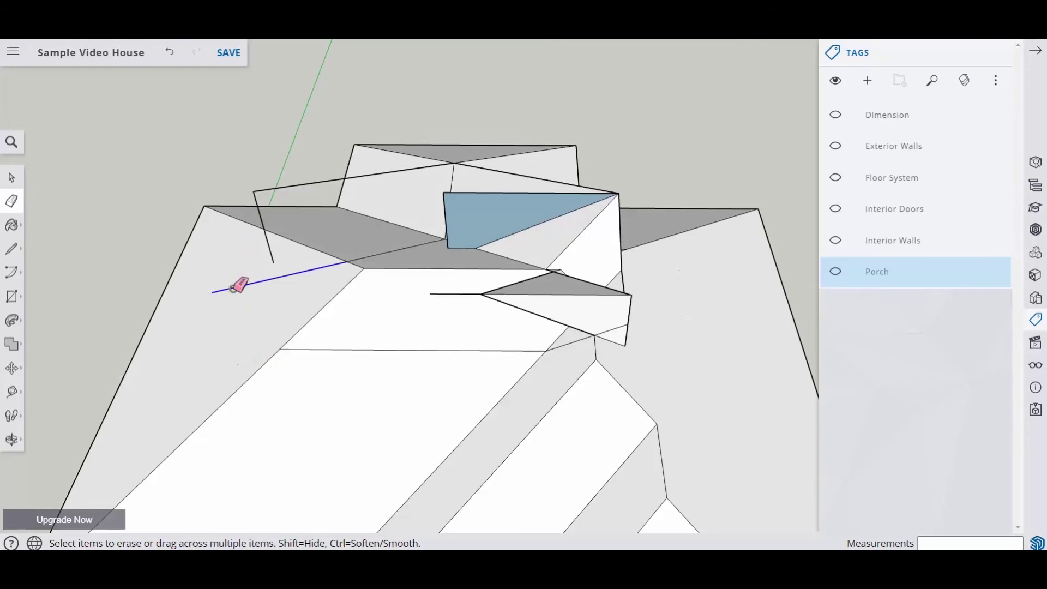
{"action": "left_click", "coordinate": [234, 288]}
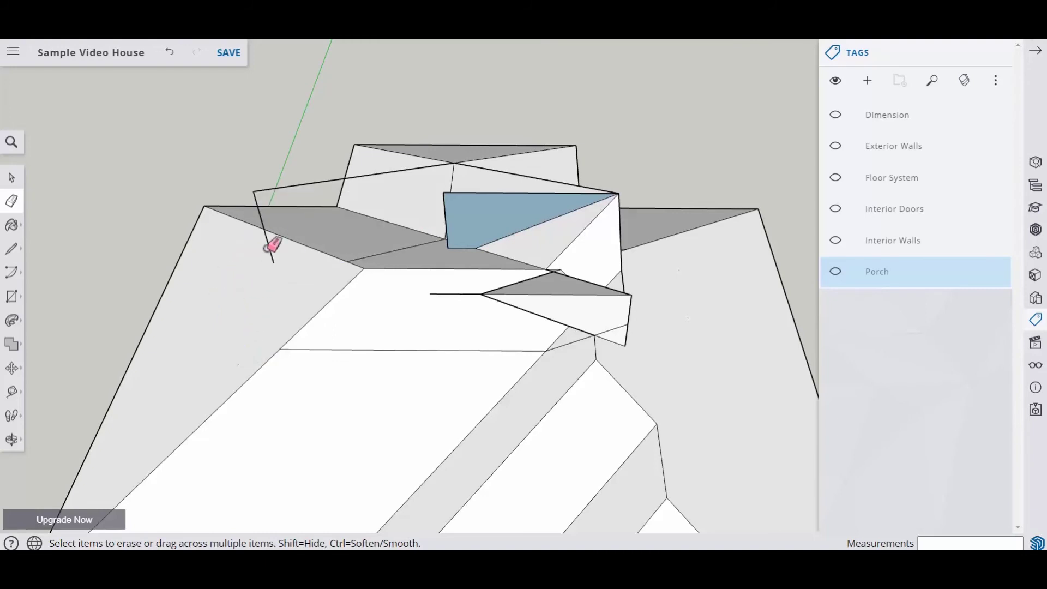
{"action": "left_click", "coordinate": [272, 188]}
{"action": "left_click", "coordinate": [268, 227]}
{"action": "middle_click_drag", "start_coordinate": [271, 227], "coordinate": [350, 278]}
{"action": "scroll", "coordinate": [352, 236], "scroll_direction": "down", "scroll_amount": 3}
{"action": "middle_click_drag", "start_coordinate": [343, 362], "coordinate": [437, 321]}
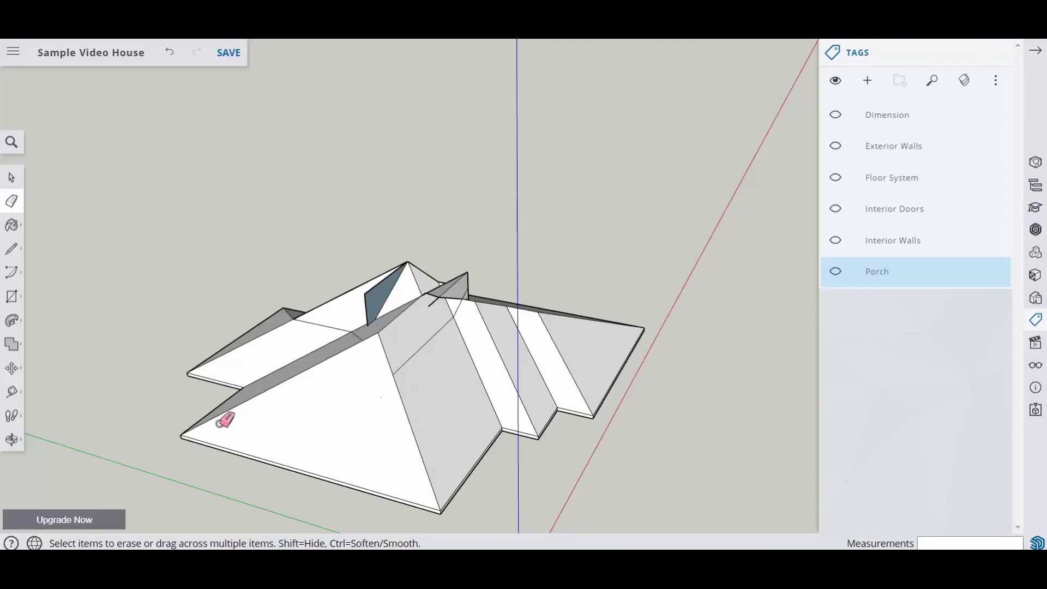
- Erase the edges around the porch wedge and the small triangle on the roof
{"action": "middle_click_drag", "start_coordinate": [444, 351], "coordinate": [425, 319]}
{"action": "scroll", "coordinate": [421, 321], "scroll_direction": "up", "scroll_amount": 4}
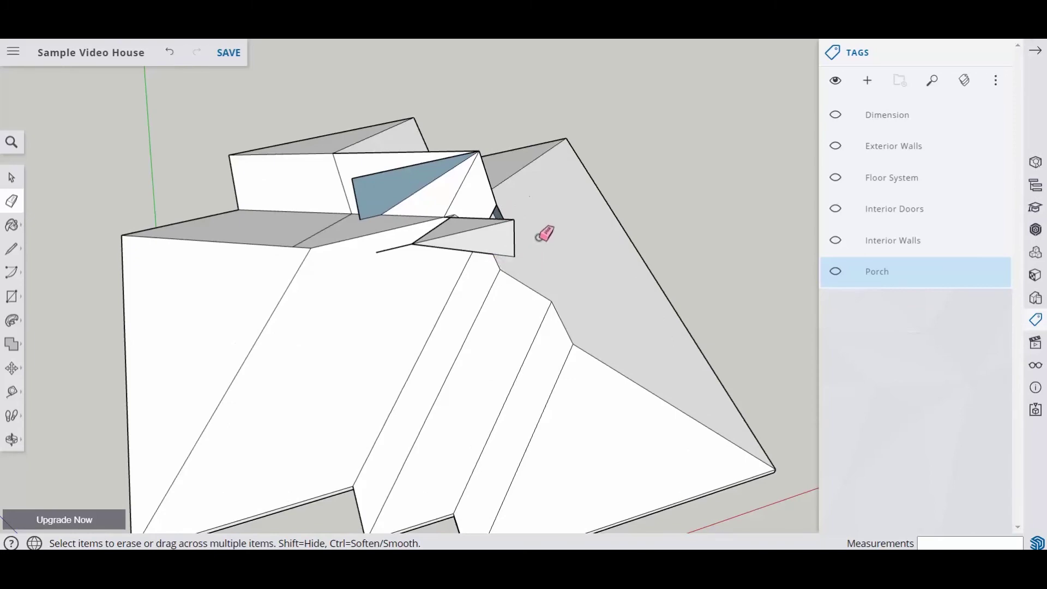
{"action": "mouse_move", "coordinate": [542, 234]}
{"action": "middle_mouse_down"}
{"action": "mouse_move", "coordinate": [329, 253]}
{"action": "mouse_move", "coordinate": [431, 252]}
{"action": "mouse_move", "coordinate": [470, 269]}
{"action": "mouse_move", "coordinate": [394, 255]}
{"action": "middle_mouse_up"}
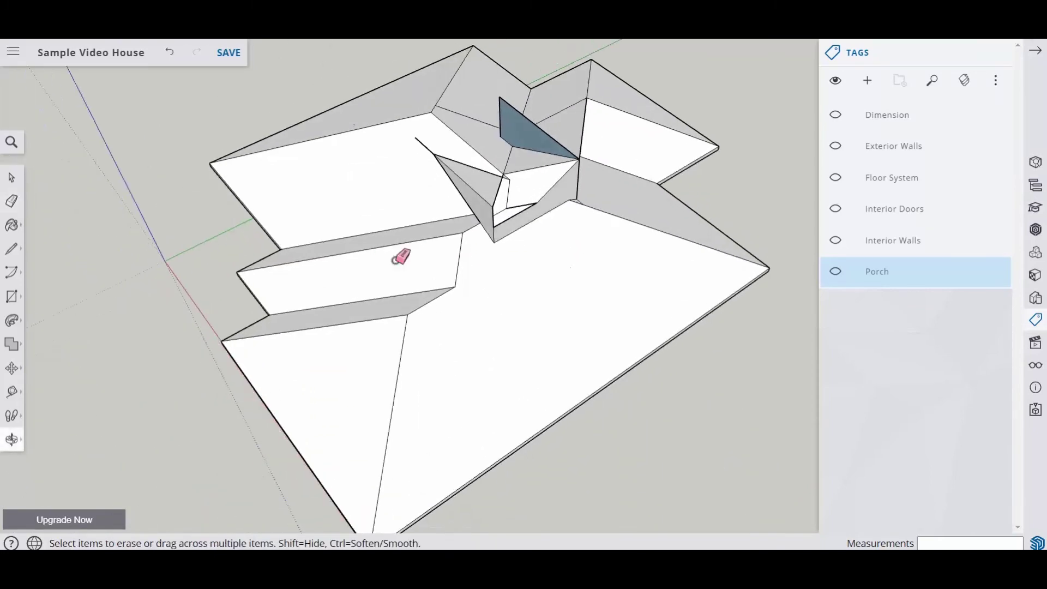
{"action": "left_click", "coordinate": [513, 233]}
{"action": "left_click", "coordinate": [493, 228]}
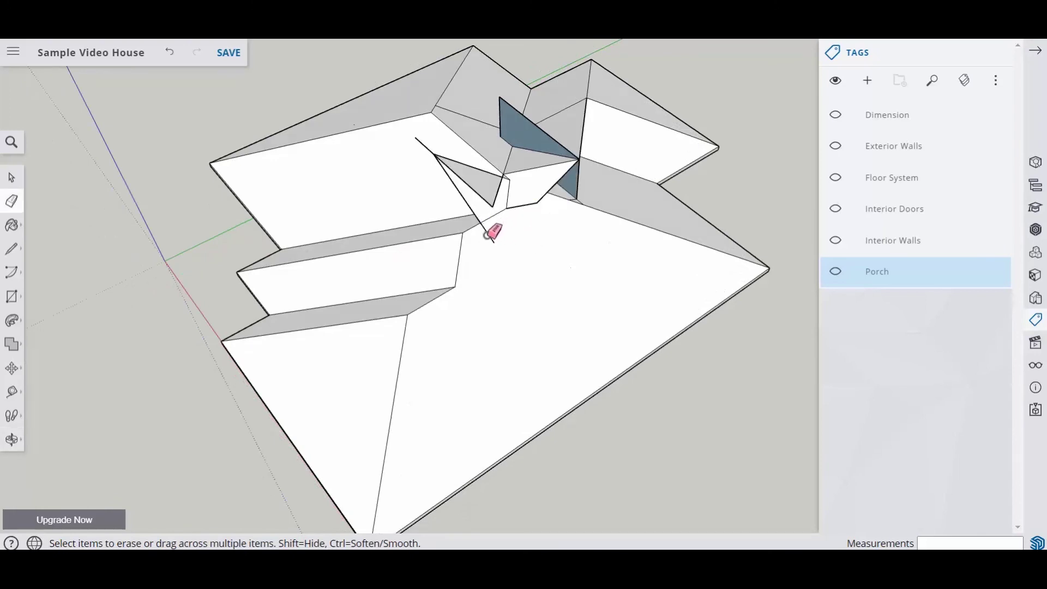
{"action": "left_click", "coordinate": [464, 197]}
{"action": "left_click", "coordinate": [429, 146]}
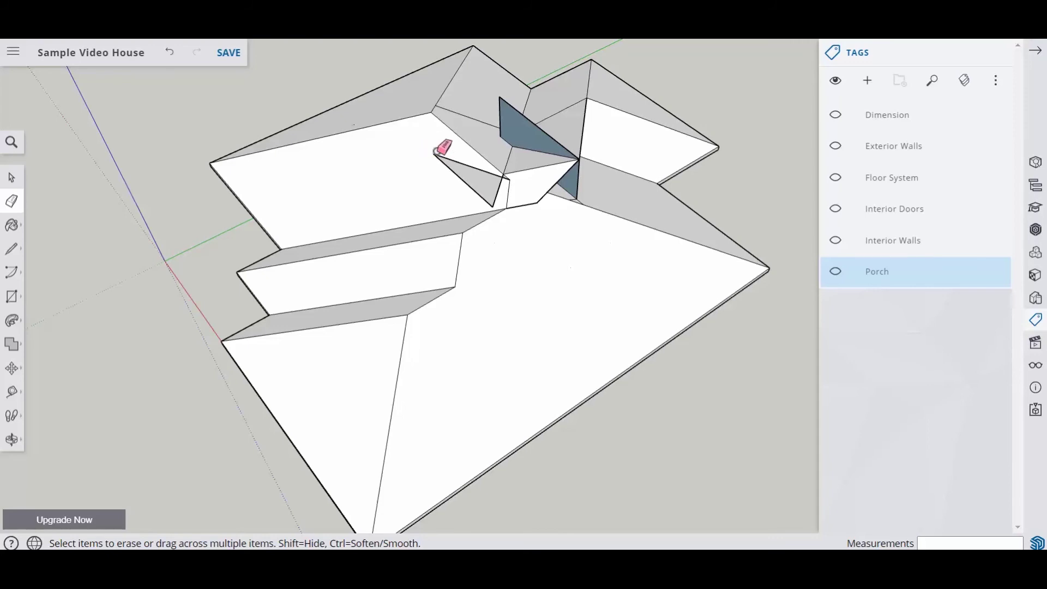
{"action": "left_click", "coordinate": [456, 162]}
{"action": "left_click", "coordinate": [480, 194]}
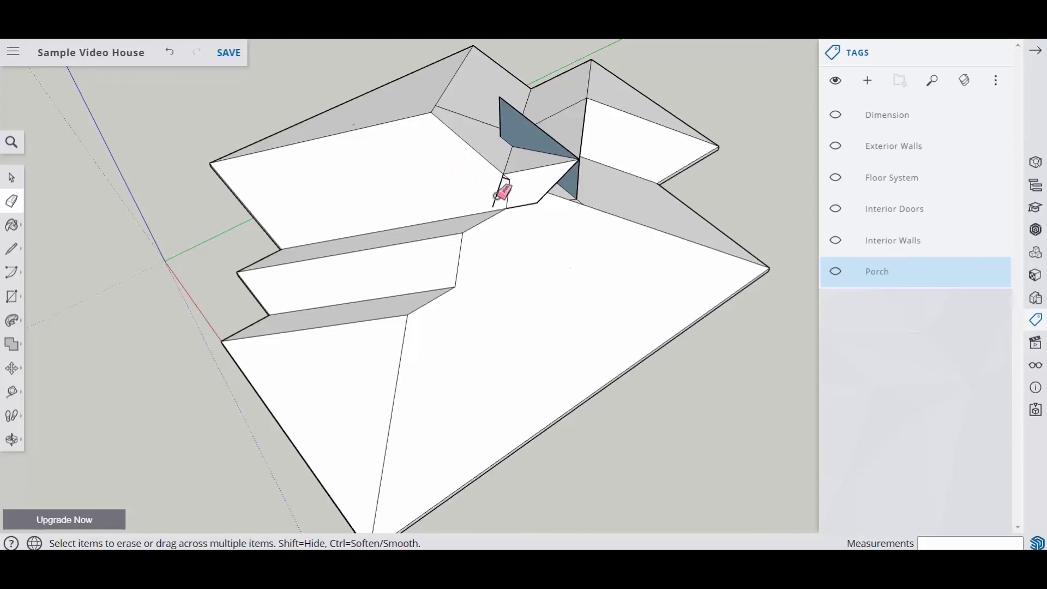
- Erase the leftover small grey porch faces and their short slanted and vertical edges
{"action": "mouse_move", "coordinate": [558, 228]}
{"action": "middle_mouse_down"}
{"action": "mouse_move", "coordinate": [603, 222]}
{"action": "mouse_move", "coordinate": [627, 250]}
{"action": "mouse_move", "coordinate": [545, 248]}
{"action": "middle_mouse_up"}
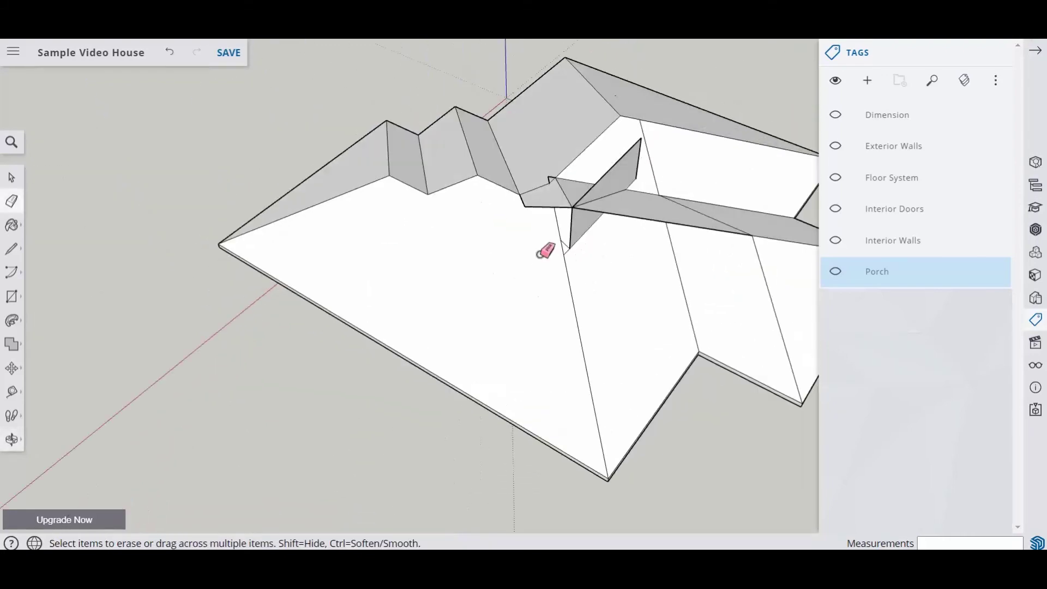
{"action": "left_click", "coordinate": [572, 235]}
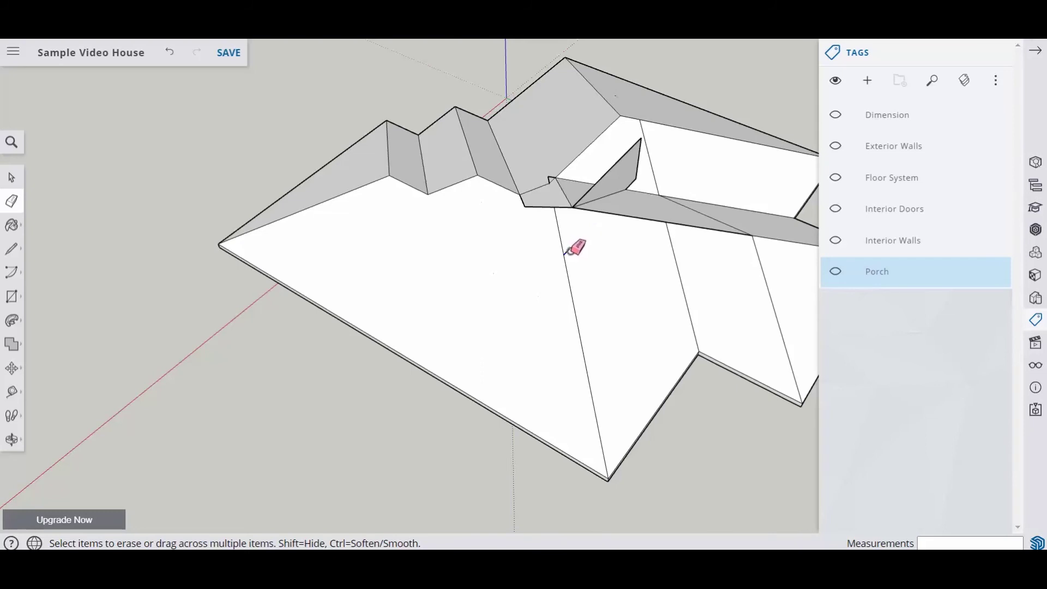
{"action": "middle_click_drag", "start_coordinate": [589, 234], "coordinate": [512, 321]}
{"action": "left_click", "coordinate": [591, 259]}
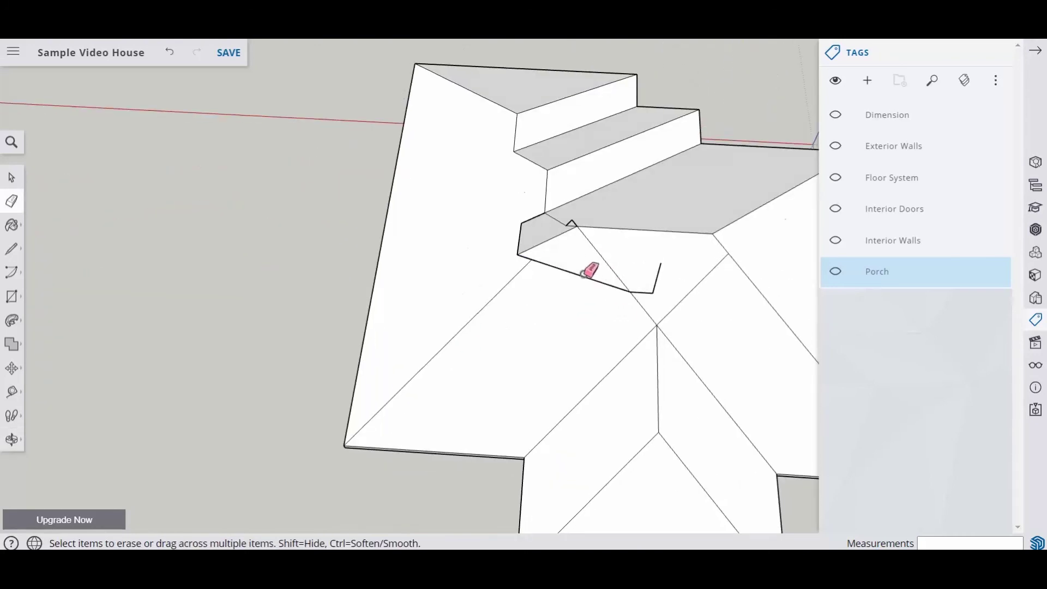
{"action": "left_click", "coordinate": [654, 289]}
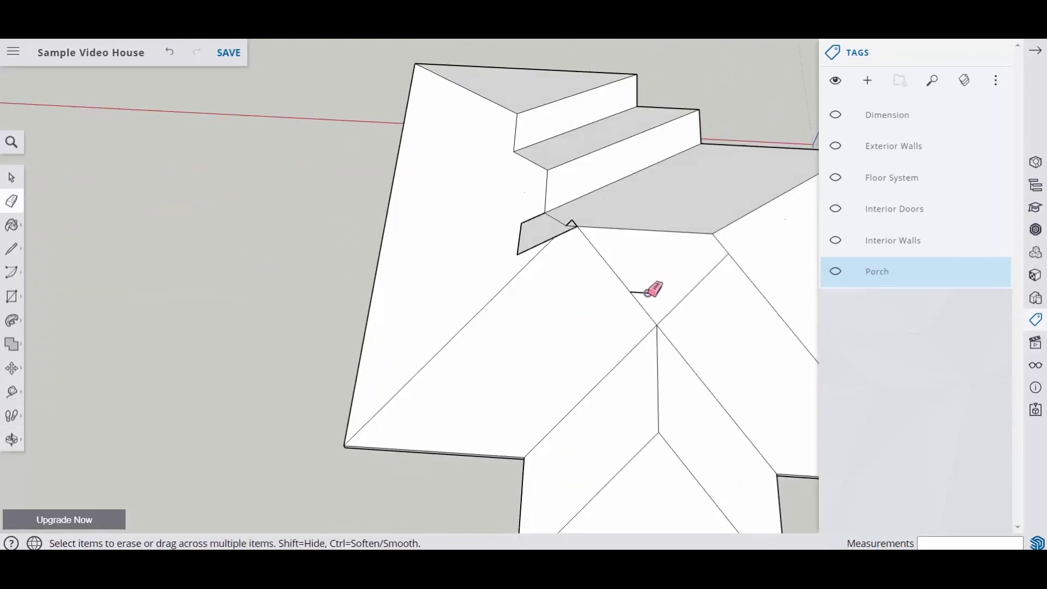
{"action": "left_click", "coordinate": [524, 224]}
{"action": "left_click", "coordinate": [520, 232]}
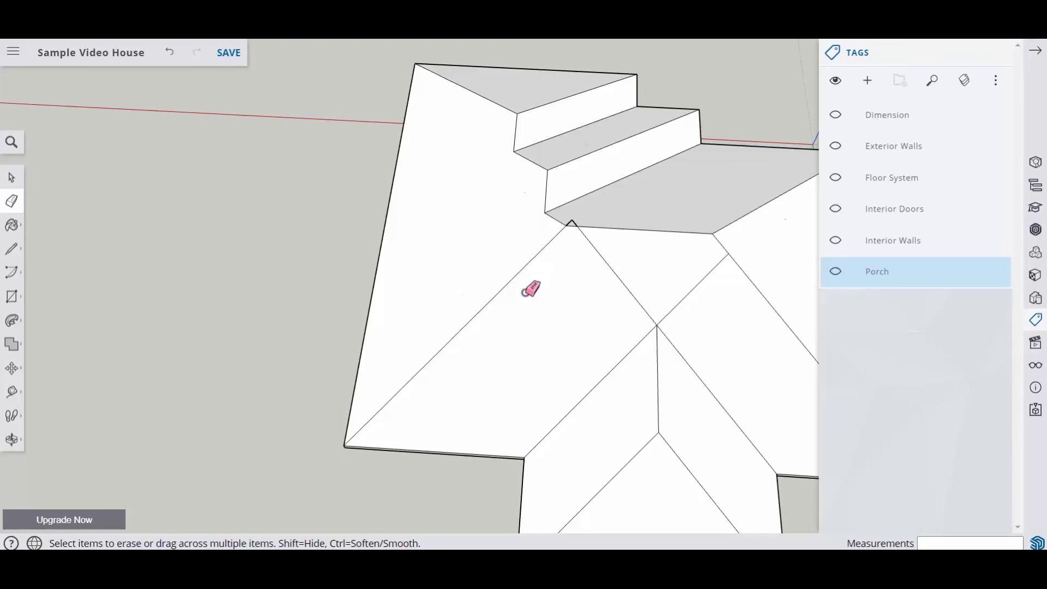
- Erase the stray edge near the roof vertex and check the roof from several sides
{"action": "mouse_move", "coordinate": [530, 287]}
{"action": "middle_mouse_down"}
{"action": "mouse_move", "coordinate": [626, 273]}
{"action": "mouse_move", "coordinate": [767, 290]}
{"action": "mouse_move", "coordinate": [627, 309]}
{"action": "mouse_move", "coordinate": [666, 269]}
{"action": "middle_mouse_up"}
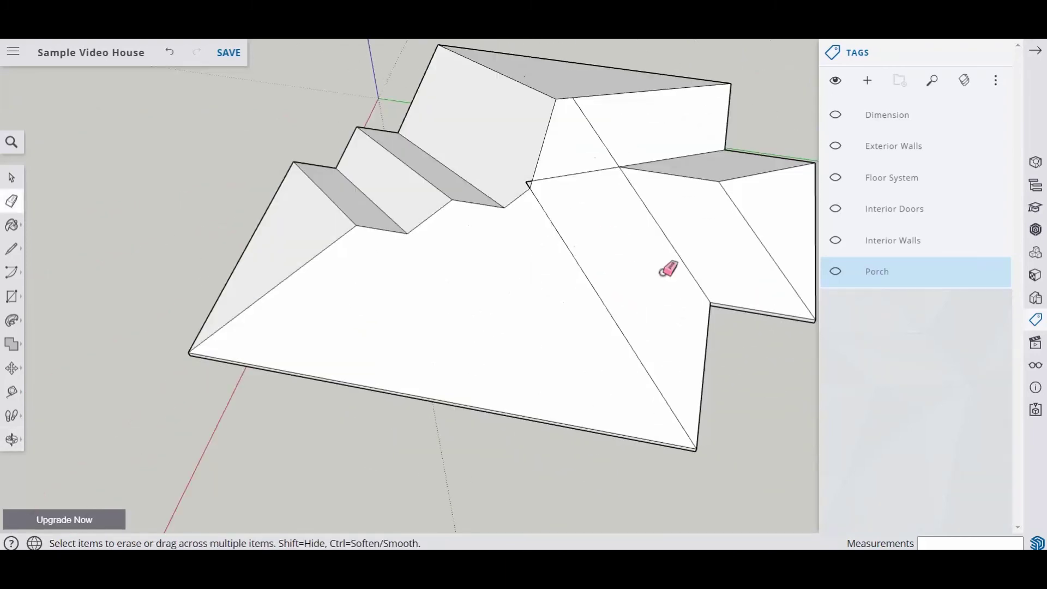
{"action": "left_click", "coordinate": [597, 172]}
{"action": "scroll", "coordinate": [533, 196], "scroll_direction": "up", "scroll_amount": 5}
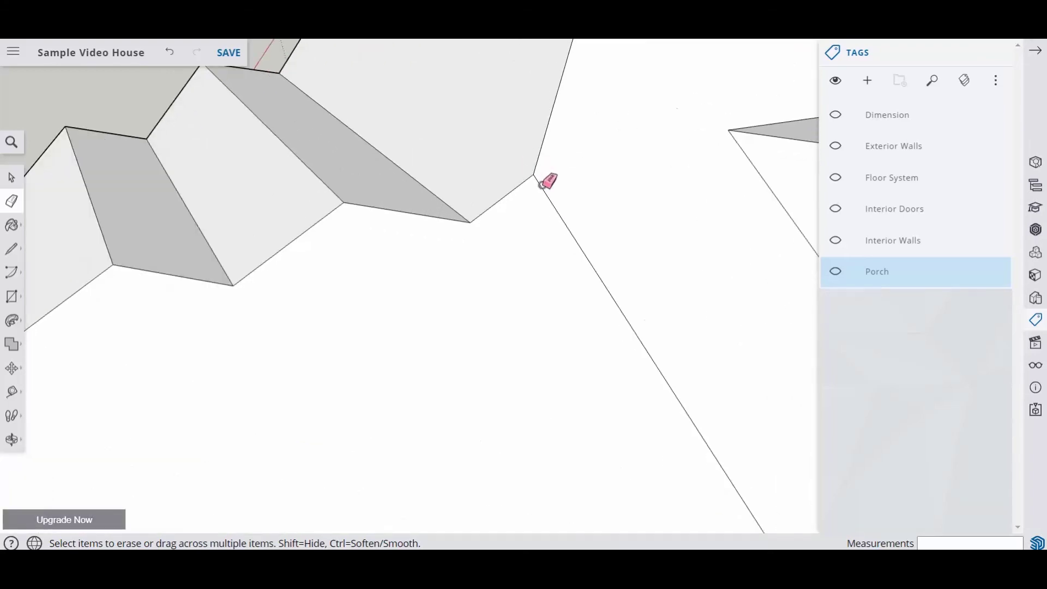
{"action": "scroll", "coordinate": [538, 180], "scroll_direction": "down", "scroll_amount": 8}
{"action": "mouse_move", "coordinate": [495, 269]}
{"action": "middle_mouse_down"}
{"action": "mouse_move", "coordinate": [727, 276]}
{"action": "mouse_move", "coordinate": [600, 344]}
{"action": "mouse_move", "coordinate": [661, 309]}
{"action": "mouse_move", "coordinate": [718, 418]}
{"action": "mouse_move", "coordinate": [746, 424]}
{"action": "mouse_move", "coordinate": [589, 421]}
{"action": "middle_mouse_up"}
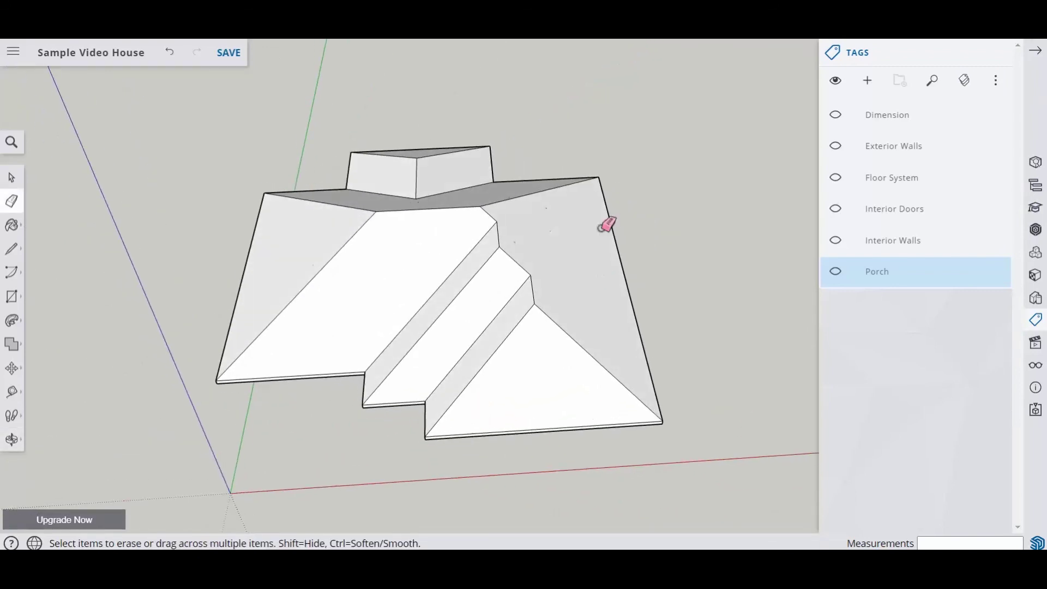
{"action": "mouse_move", "coordinate": [534, 366]}
{"action": "middle_mouse_down"}
{"action": "mouse_move", "coordinate": [476, 346]}
{"action": "mouse_move", "coordinate": [513, 350]}
{"action": "middle_mouse_up"}
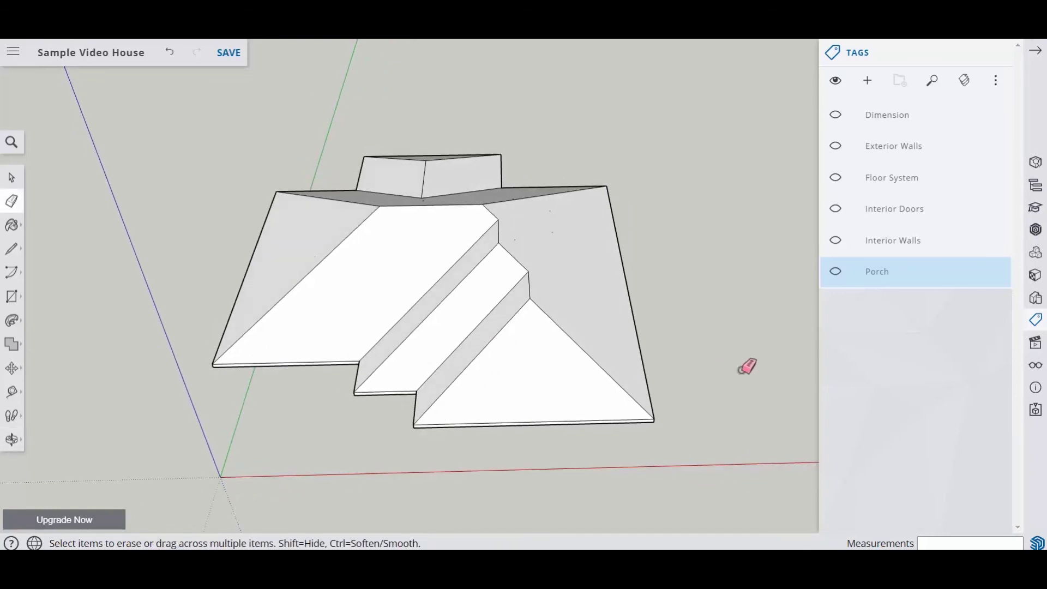
- Select all the roof geometry and make it a single group
{"action": "key", "text": "space"}
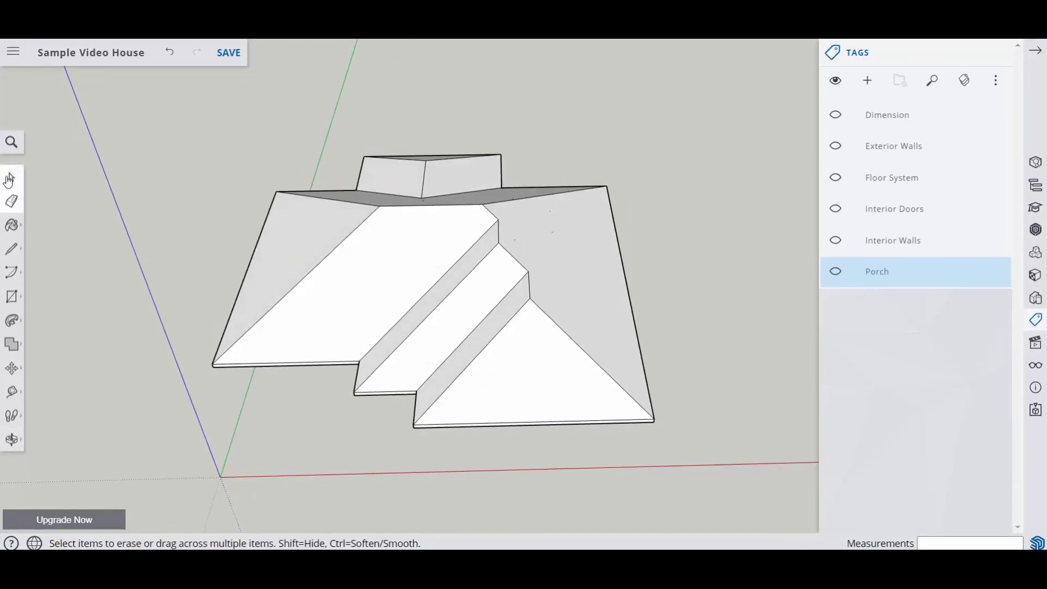
{"action": "mouse_move", "coordinate": [159, 123]}
{"action": "left_mouse_down"}
{"action": "mouse_move", "coordinate": [414, 385]}
{"action": "mouse_move", "coordinate": [705, 490]}
{"action": "left_mouse_up"}
{"action": "right_click", "coordinate": [552, 375]}
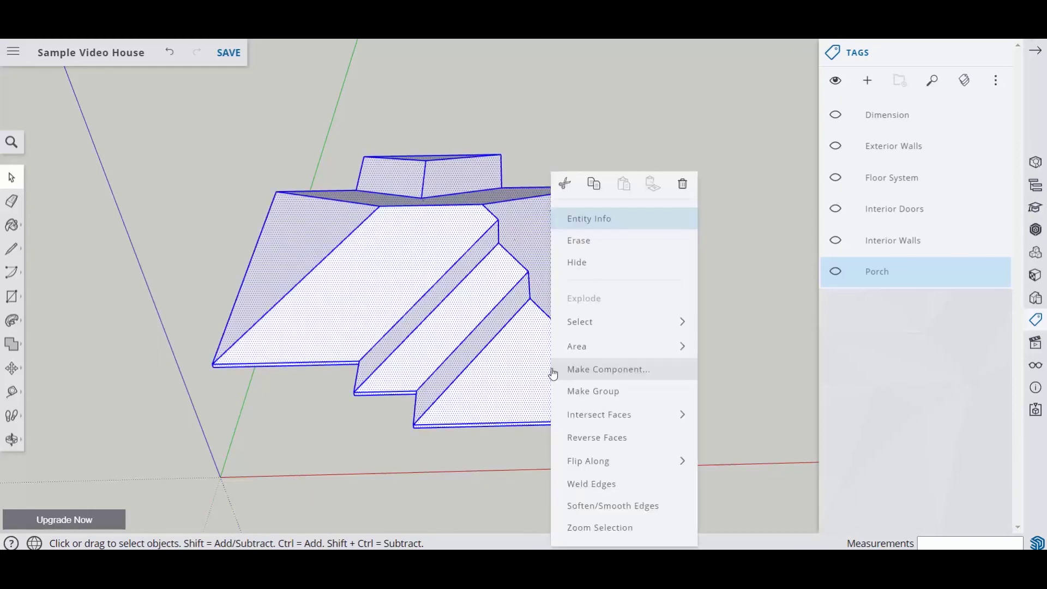
{"action": "left_click", "coordinate": [595, 391]}
{"action": "left_click", "coordinate": [718, 296]}
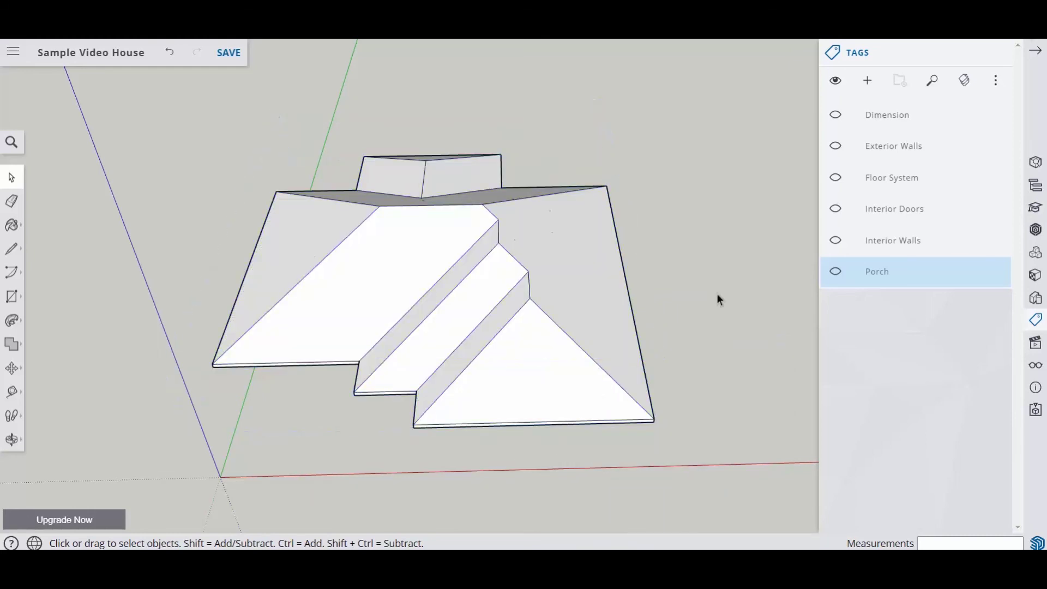
- Create a new tag named 'Roof' and reselect the roof group
{"action": "left_click", "coordinate": [869, 83]}
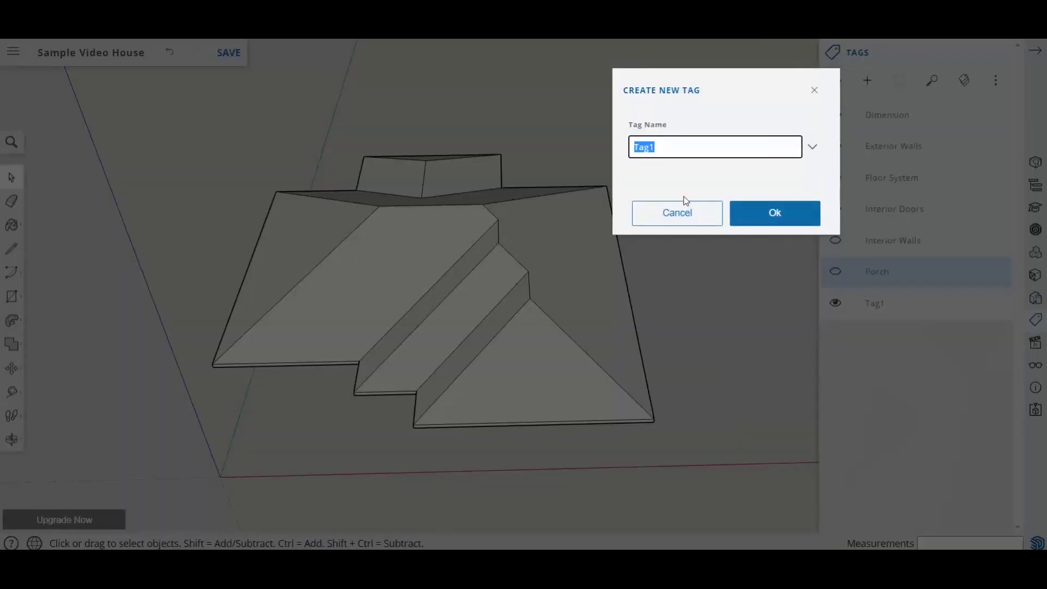
{"action": "type", "text": "Roof"}
{"action": "left_click", "coordinate": [771, 223]}
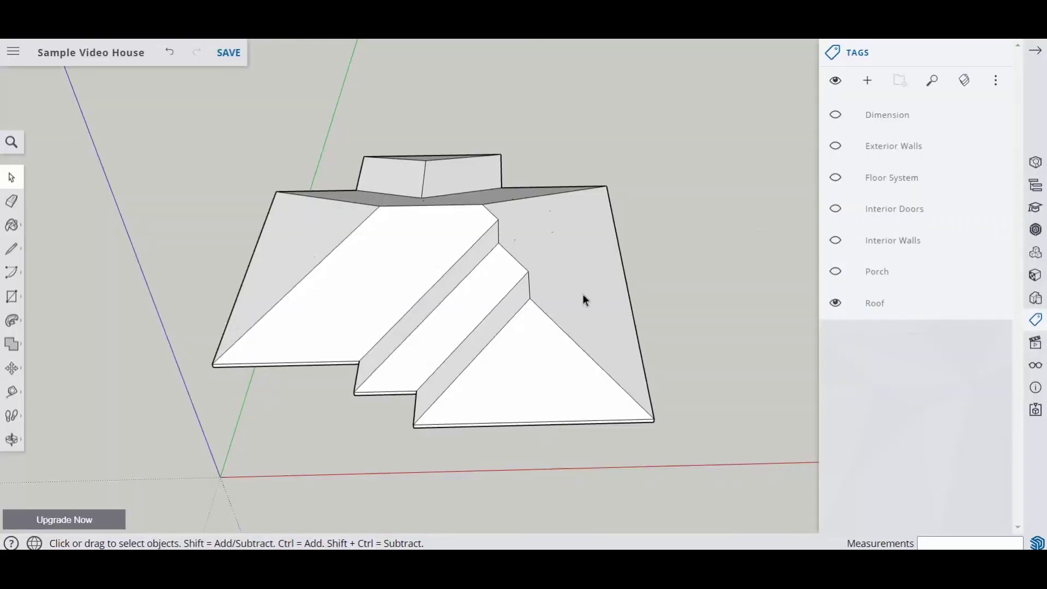
{"action": "left_click", "coordinate": [583, 293]}
- Assign the selected roof group to the Roof tag
{"action": "right_click", "coordinate": [582, 294]}
{"action": "left_click", "coordinate": [773, 227]}
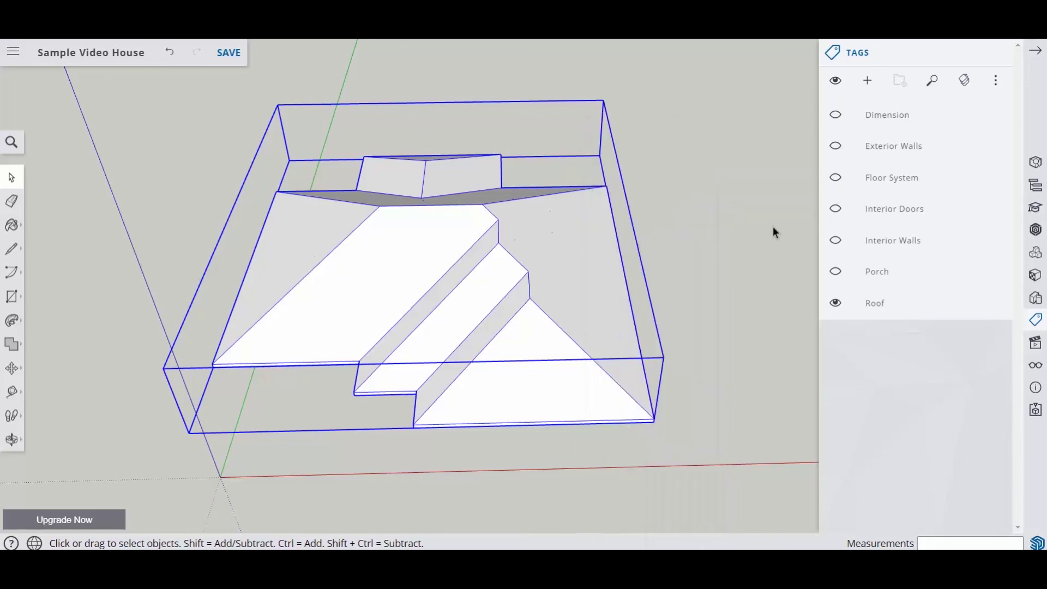
{"action": "left_click", "coordinate": [774, 227]}
{"action": "left_click", "coordinate": [590, 273]}
{"action": "left_click", "coordinate": [873, 295]}
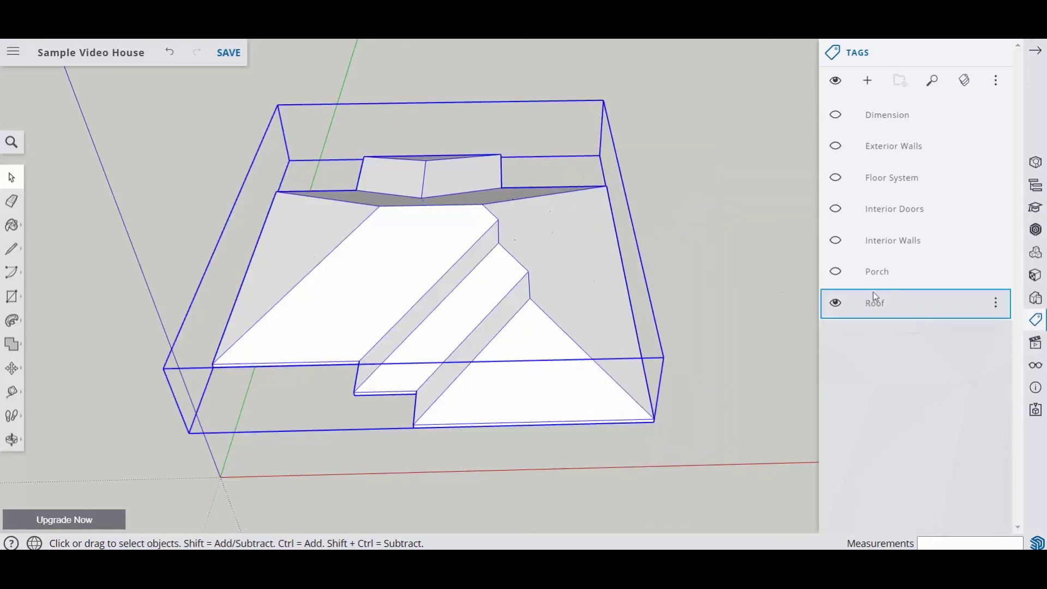
{"action": "left_click", "coordinate": [1000, 306]}
{"action": "left_click", "coordinate": [911, 304]}
{"action": "left_click", "coordinate": [771, 303]}
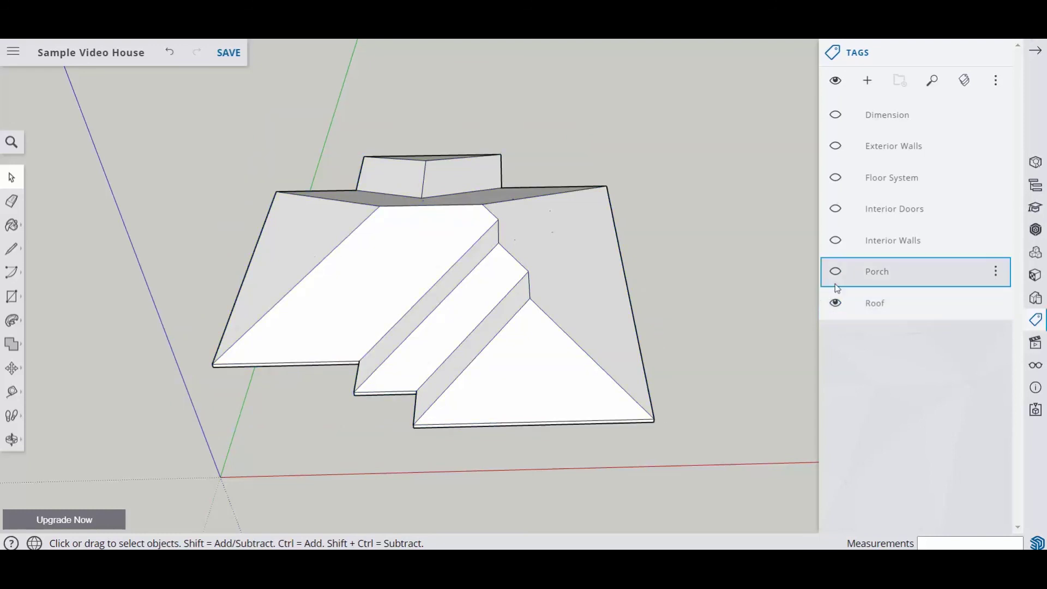
- Show the Porch, Interior Walls, Interior Doors, Floor System, Exterior Walls and Dimensions tags
{"action": "left_click", "coordinate": [837, 273]}
{"action": "left_click", "coordinate": [837, 241]}
{"action": "left_click", "coordinate": [836, 209]}
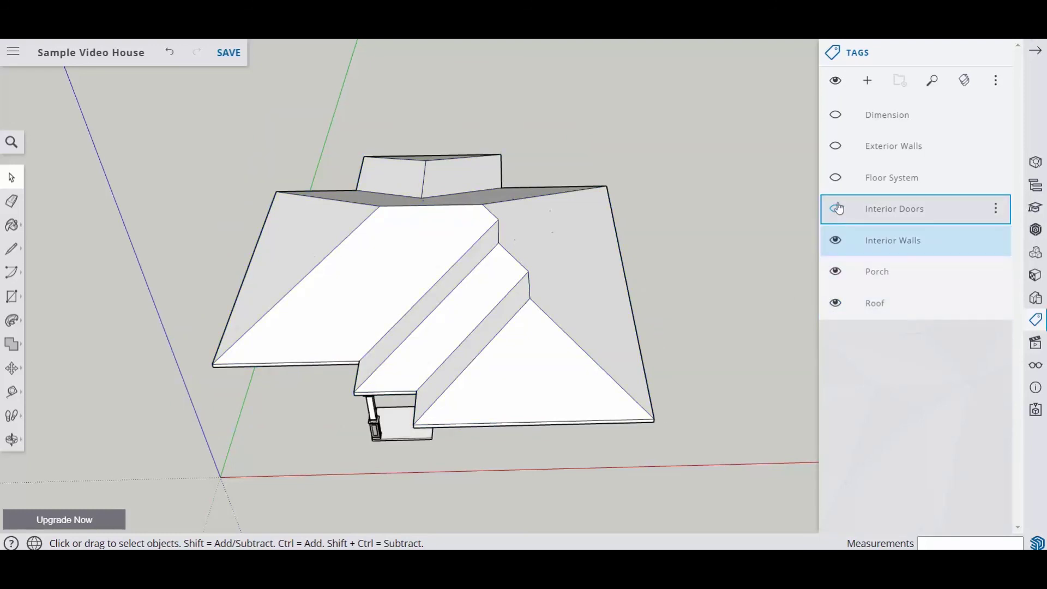
{"action": "left_click", "coordinate": [836, 178]}
{"action": "left_click", "coordinate": [837, 146]}
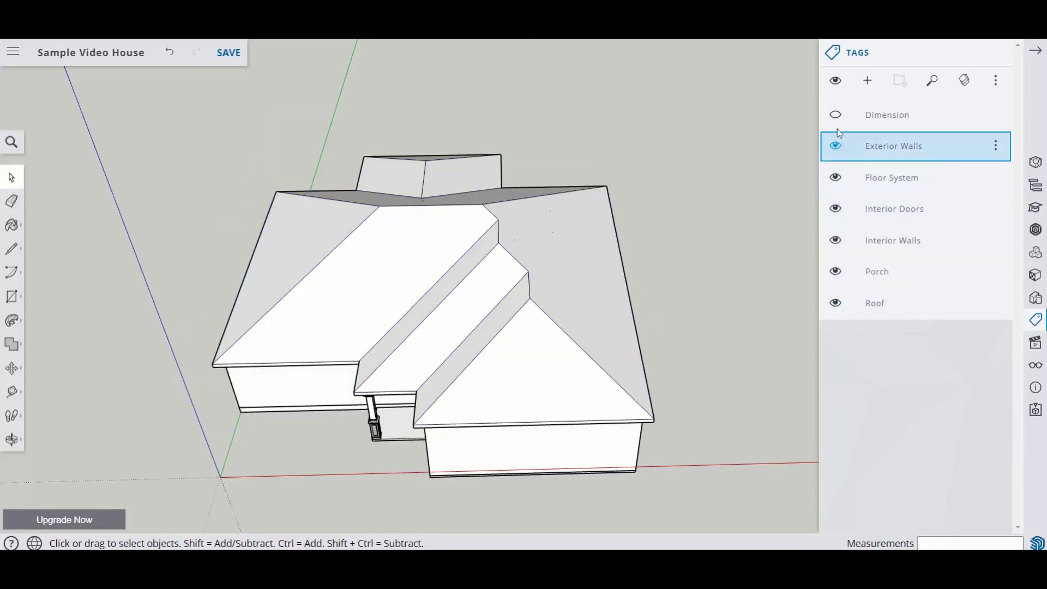
{"action": "left_click", "coordinate": [836, 115]}
{"action": "middle_click_drag", "start_coordinate": [704, 316], "coordinate": [543, 235]}
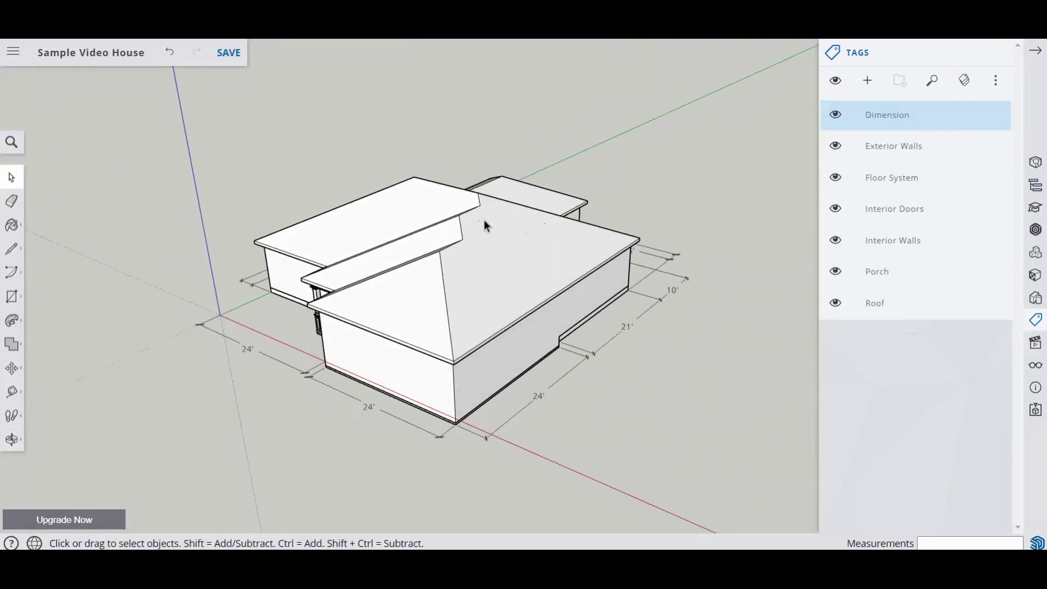
{"action": "left_click", "coordinate": [533, 267]}
{"action": "right_click", "coordinate": [533, 269]}
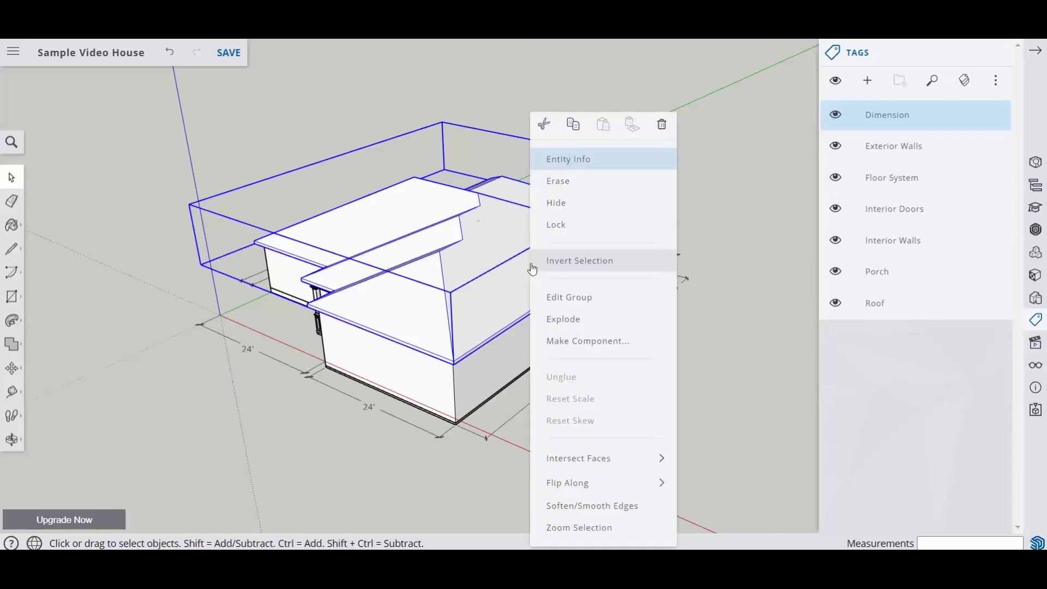
{"action": "left_click", "coordinate": [558, 297]}
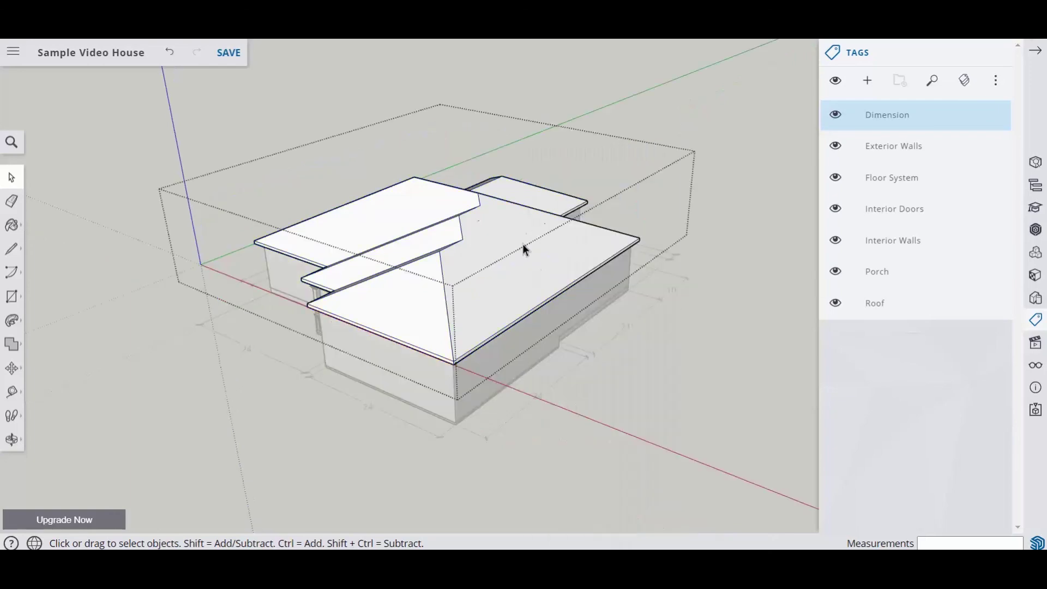
{"action": "left_click", "coordinate": [12, 201]}
{"action": "scroll", "coordinate": [473, 227], "scroll_direction": "up", "scroll_amount": 5}
{"action": "scroll", "coordinate": [474, 231], "scroll_direction": "up", "scroll_amount": 3}
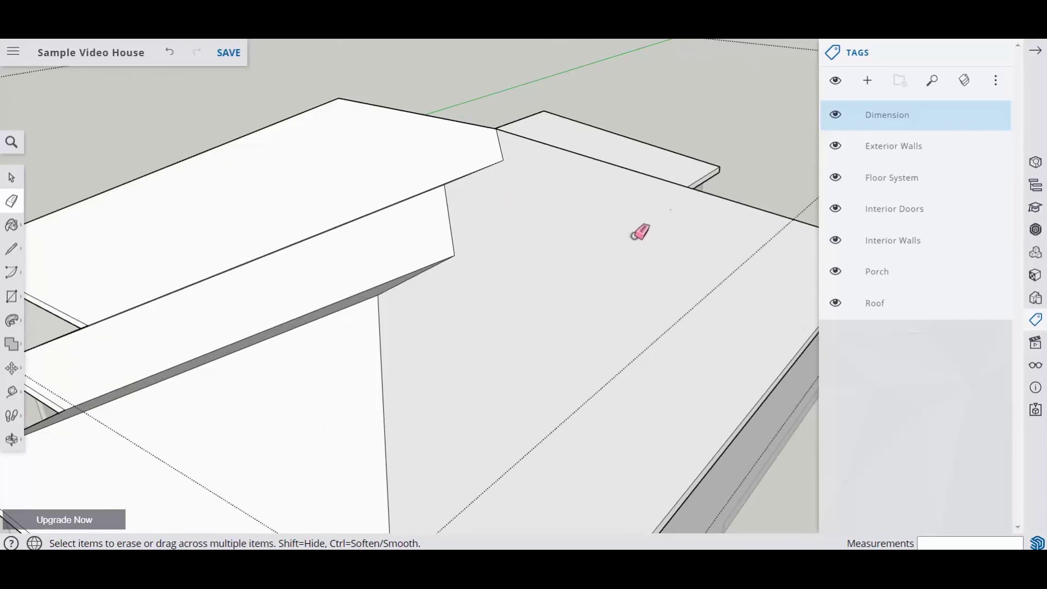
{"action": "scroll", "coordinate": [649, 230], "scroll_direction": "down", "scroll_amount": 10}
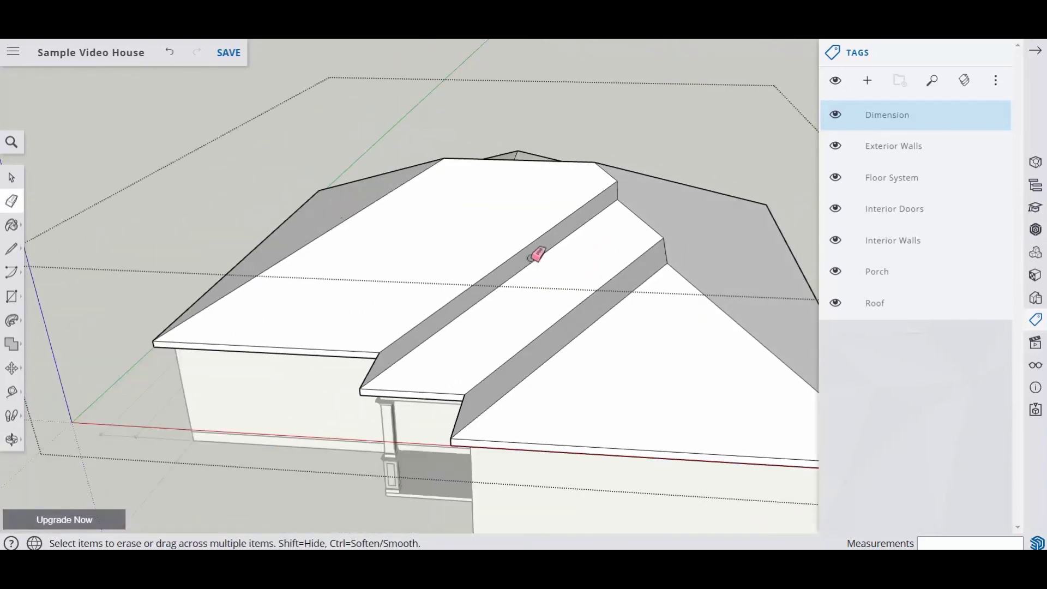
{"action": "scroll", "coordinate": [537, 253], "scroll_direction": "down", "scroll_amount": 4}
{"action": "left_click", "coordinate": [12, 180]}
{"action": "left_click", "coordinate": [481, 358]}
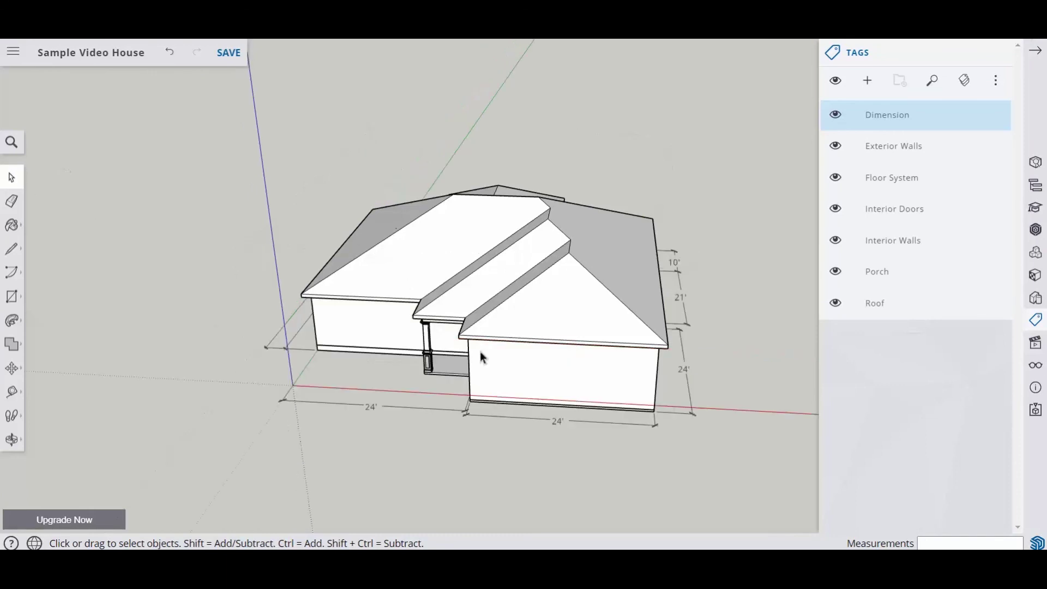
{"action": "middle_click_drag", "start_coordinate": [612, 397], "coordinate": [670, 435]}
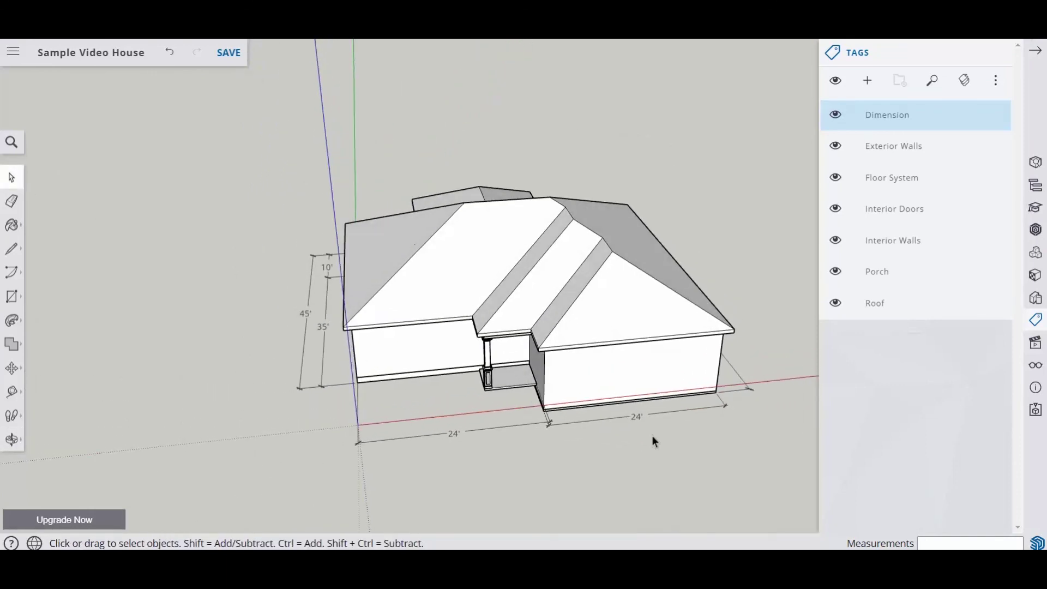